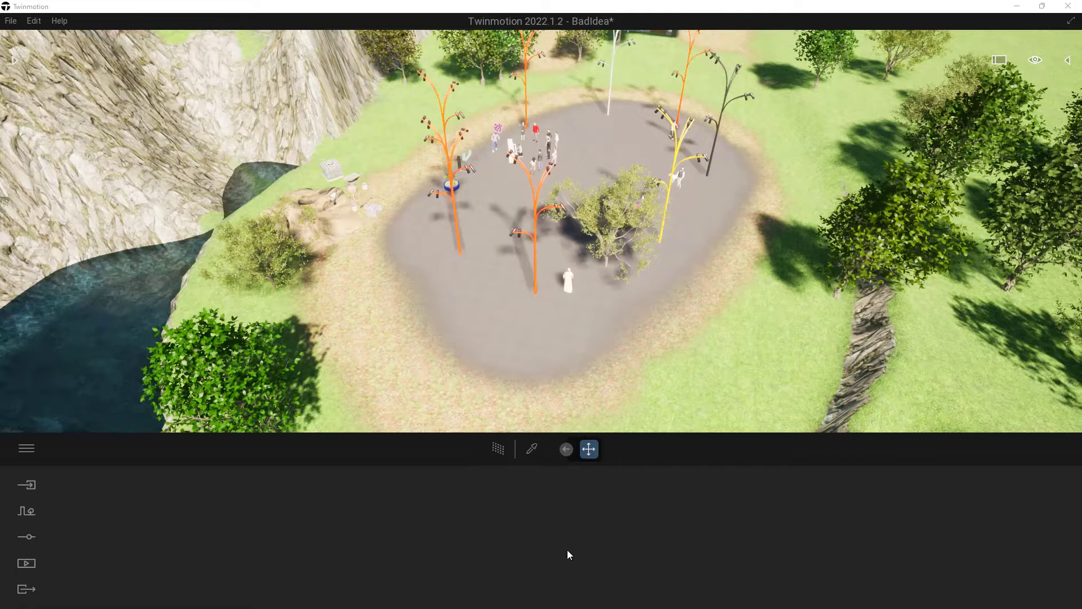
# - Draw a closed character path looping around the edge of the paved plaza, ending on its starting point
pyautogui.click(28, 513)
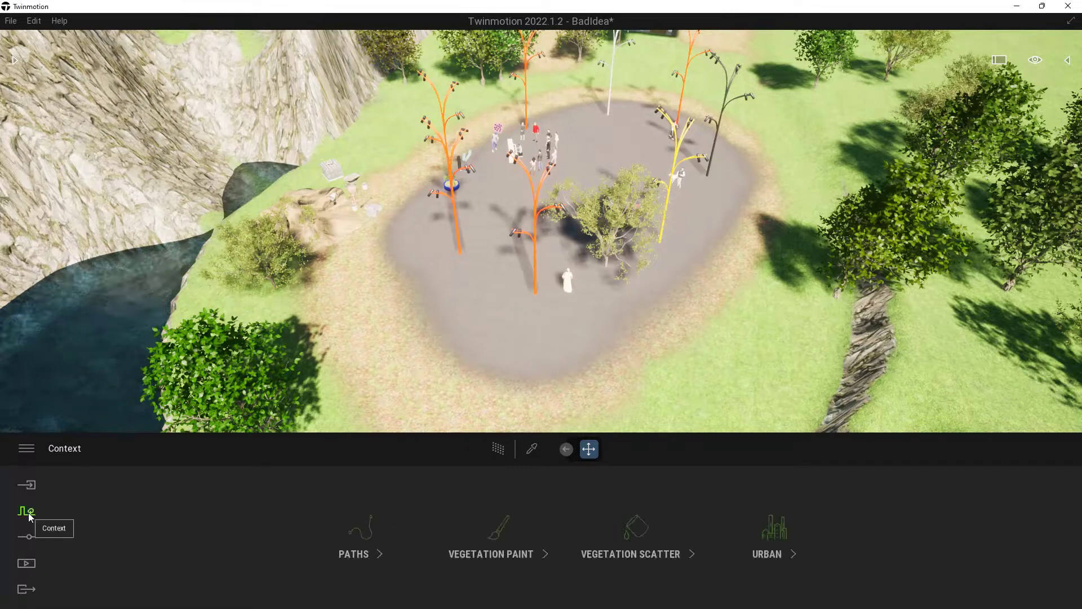
pyautogui.click(362, 533)
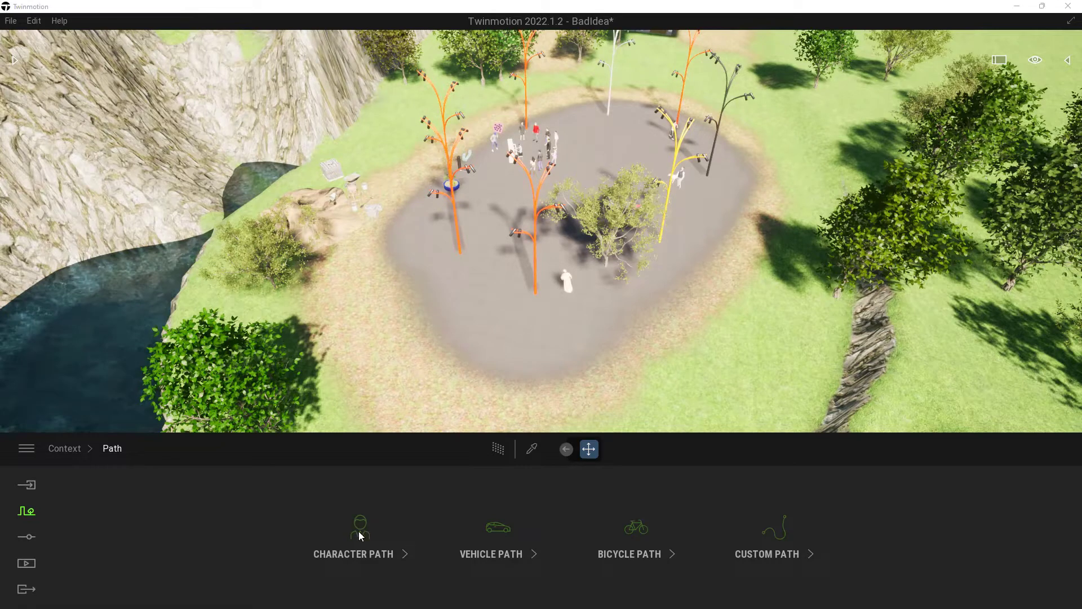
pyautogui.click(362, 531)
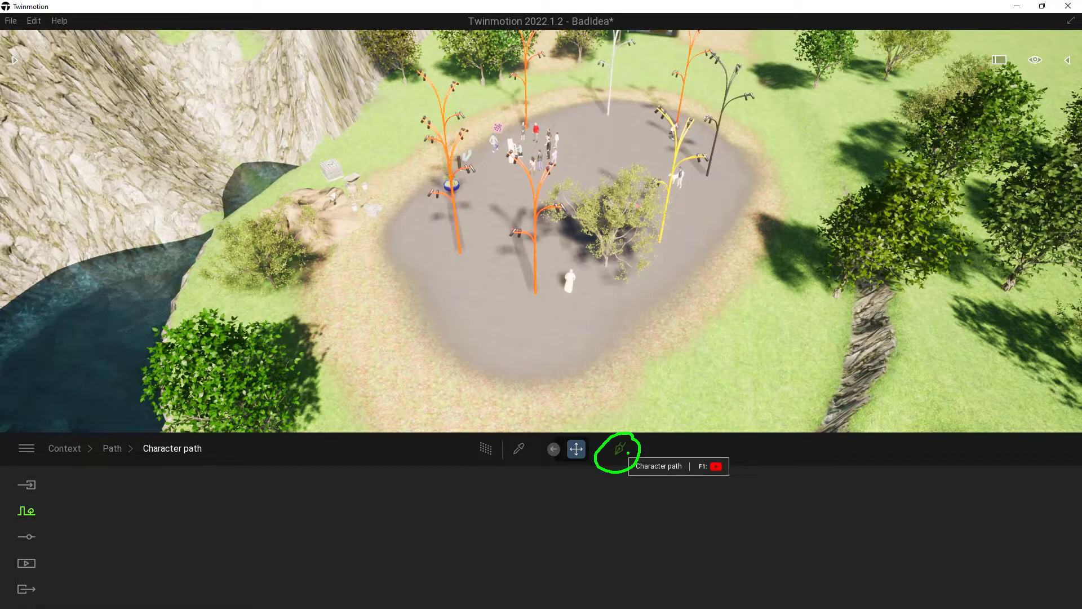
pyautogui.press('Escape')
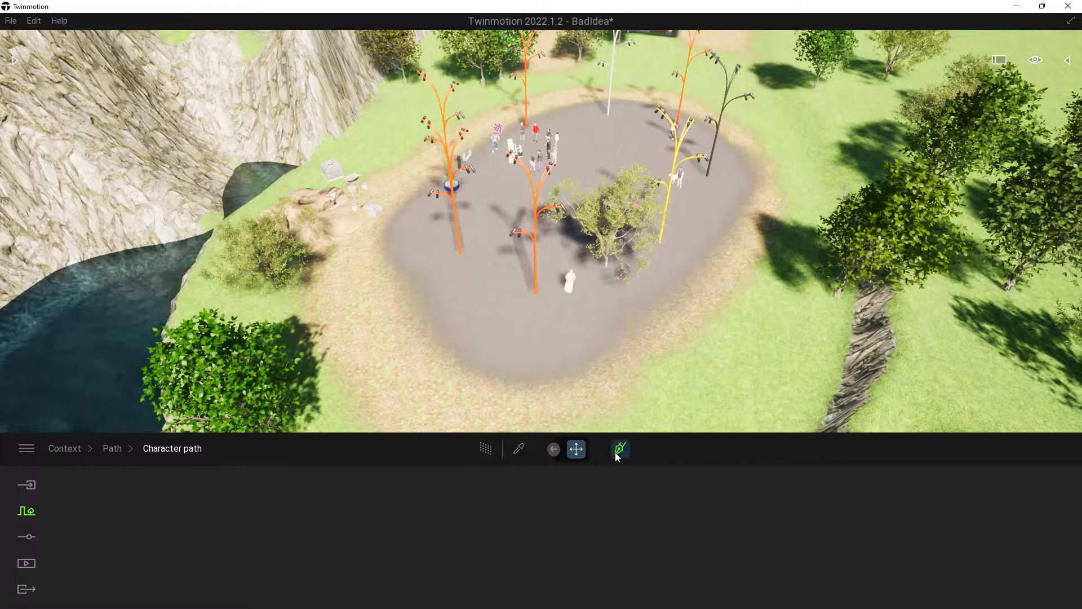
pyautogui.click(618, 451)
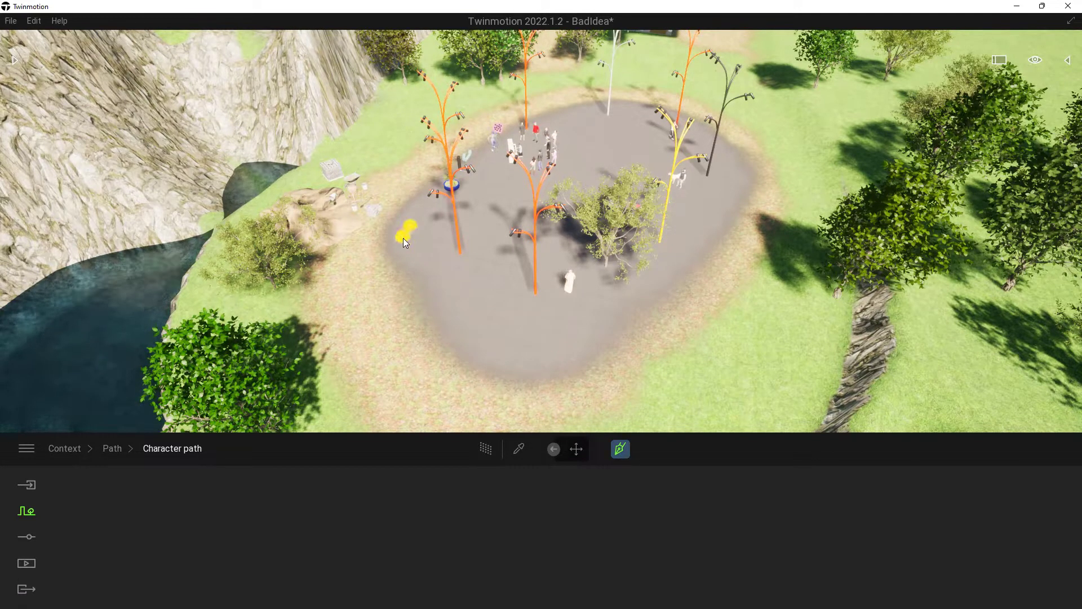
pyautogui.click(403, 238)
pyautogui.click(414, 329)
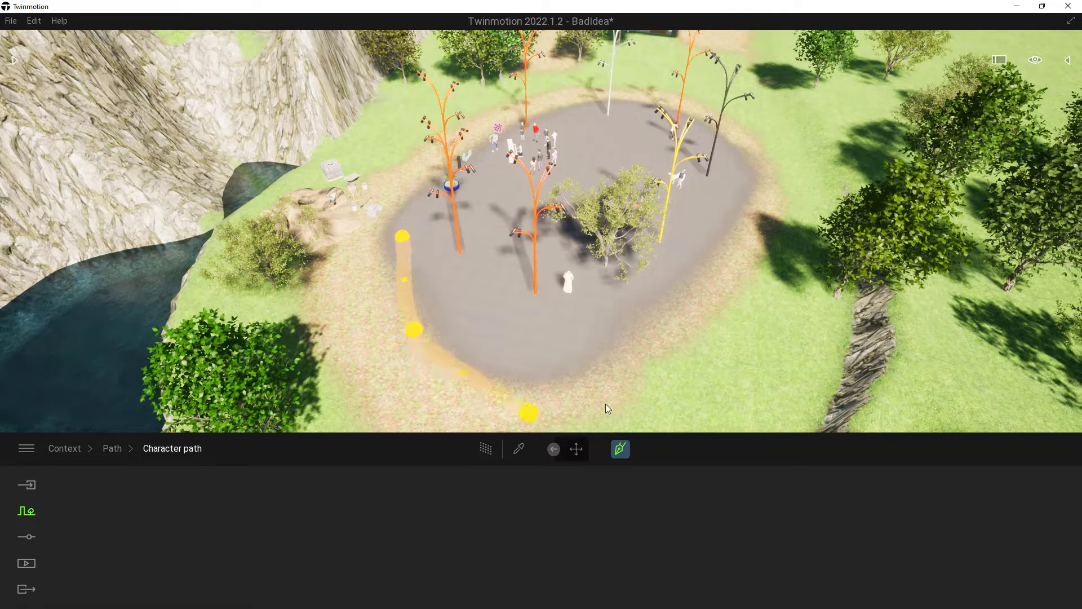
pyautogui.click(612, 361)
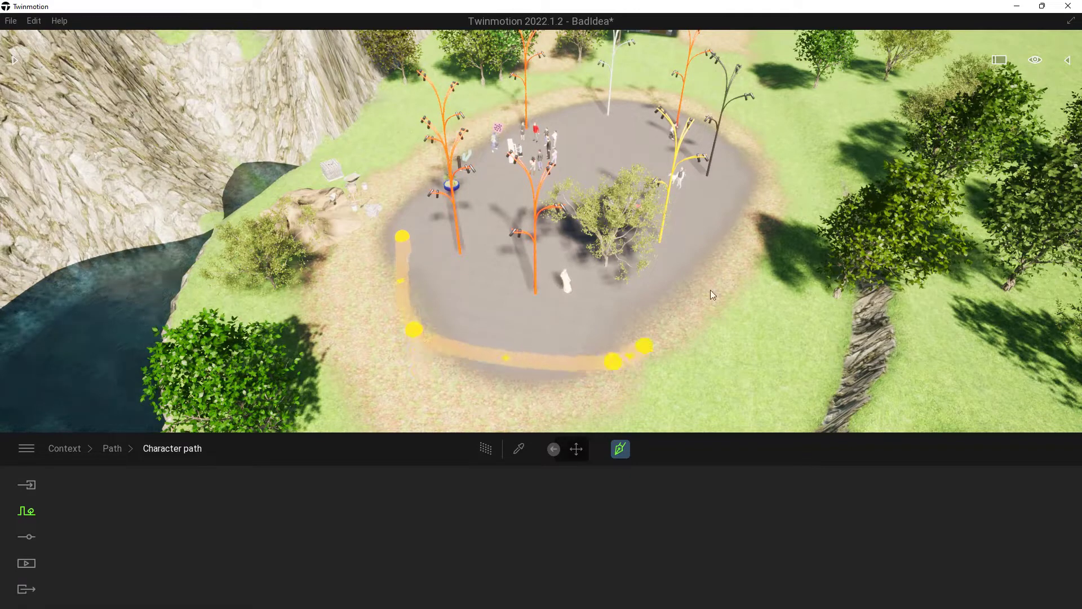
pyautogui.click(733, 157)
pyautogui.click(601, 105)
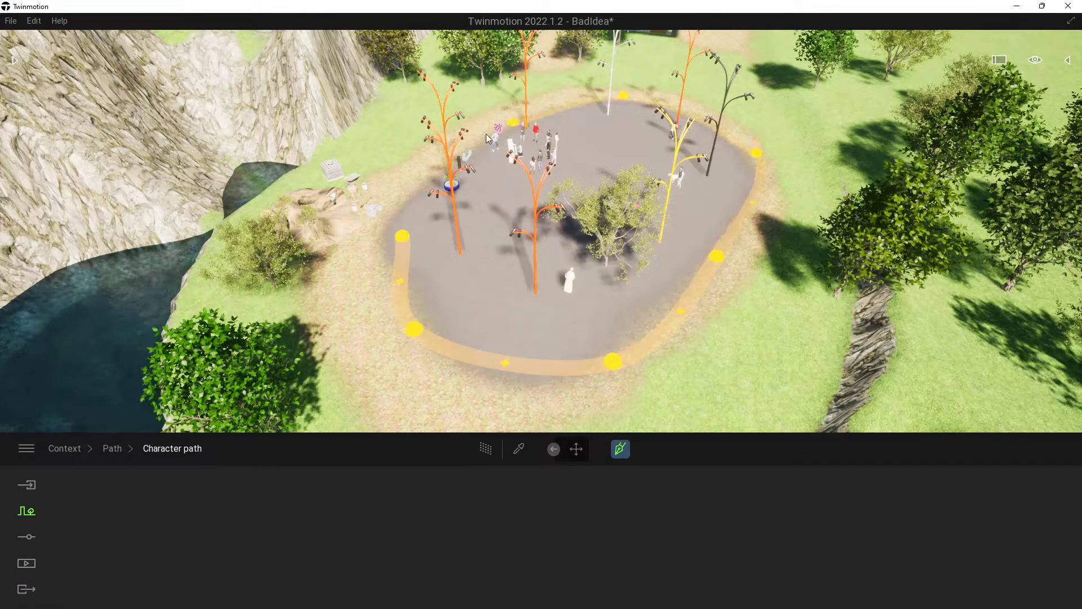
pyautogui.click(404, 238)
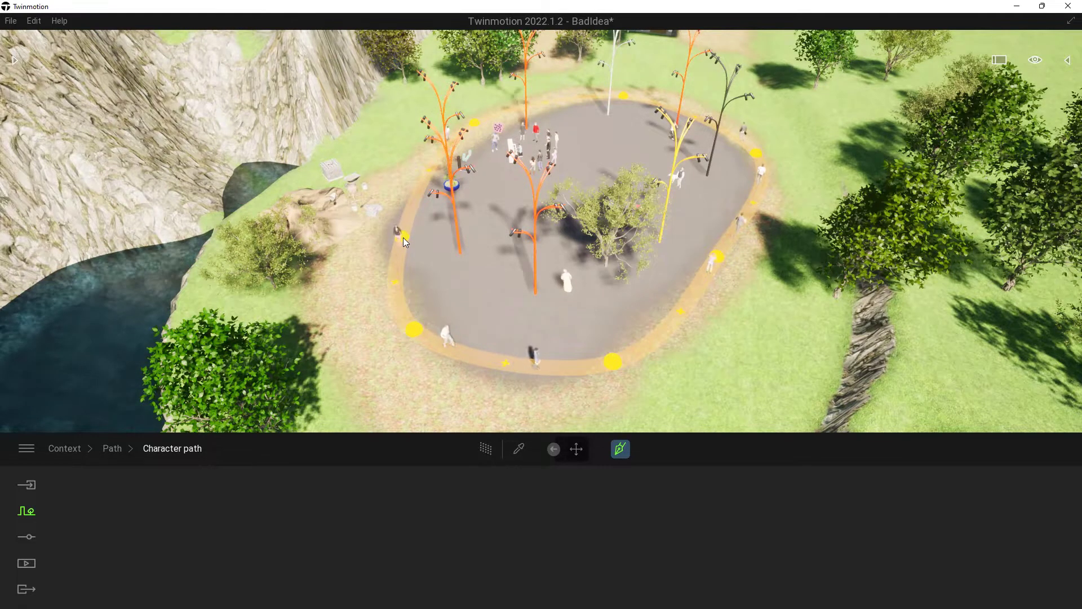
pyautogui.press('Escape')
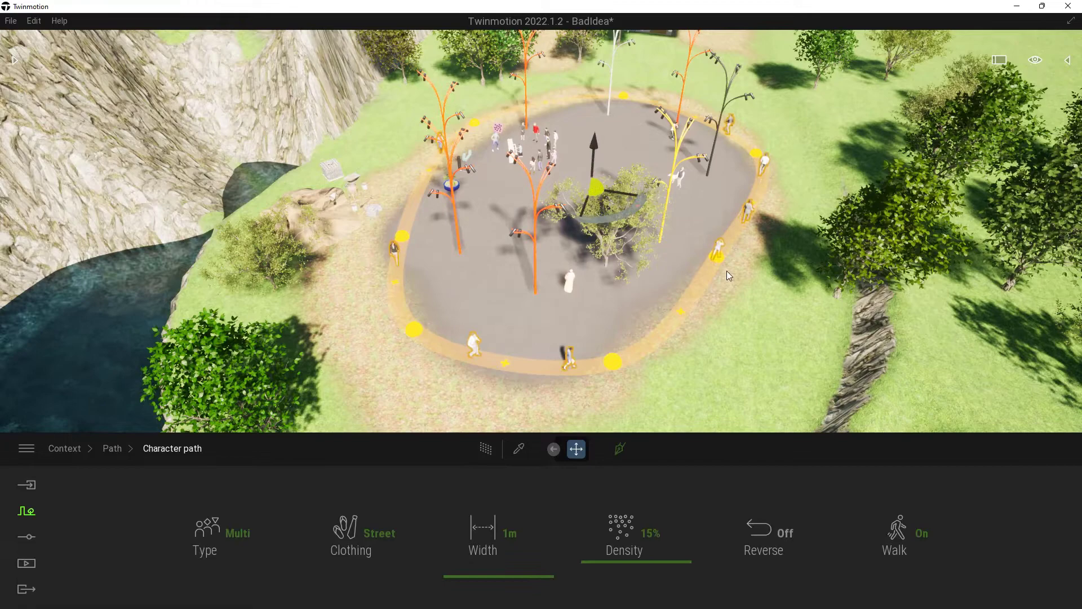
# - Move one control point on the near side of the character path slightly outward from the paved area
pyautogui.press('w')
pyautogui.moveTo(591, 330); pyautogui.dragTo(577, 264, button='right')
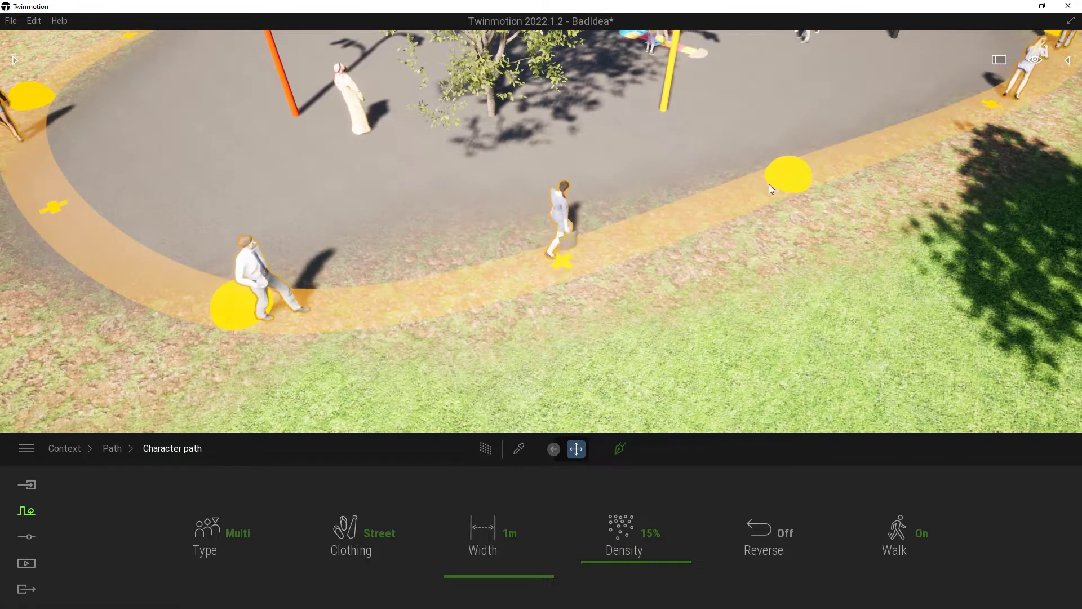
pyautogui.click(786, 177)
pyautogui.moveTo(809, 204); pyautogui.dragTo(818, 223)
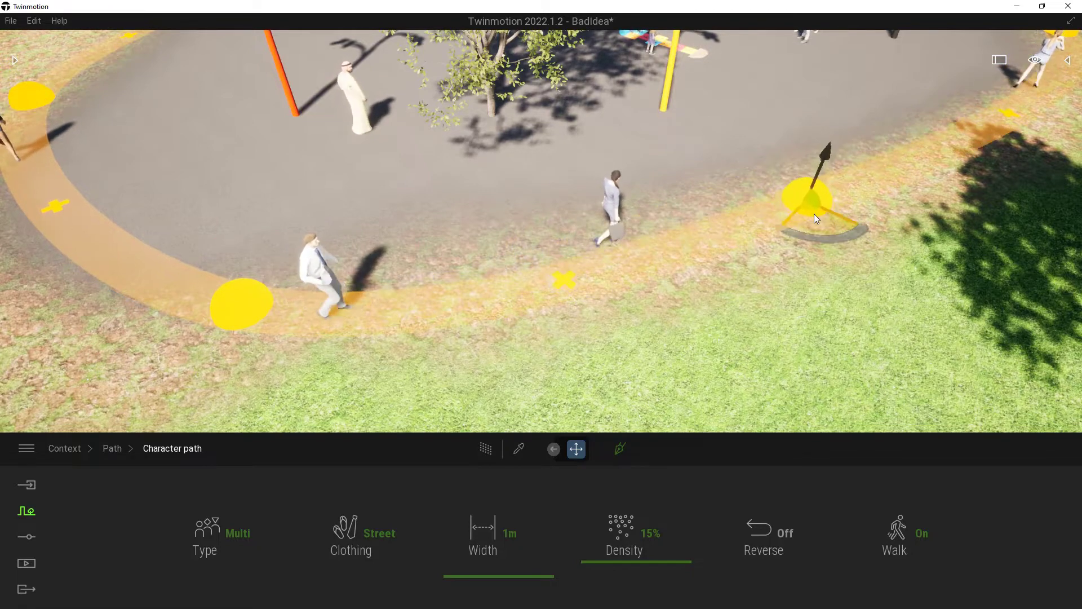
# - Add a control point midway along the near segment of the path and raise it well above the ground
pyautogui.click(567, 276)
pyautogui.moveTo(559, 271)
pyautogui.mouseDown()
pyautogui.moveTo(573, 278)
pyautogui.moveTo(551, 243)
pyautogui.moveTo(559, 293)
pyautogui.mouseUp()
pyautogui.click(586, 277)
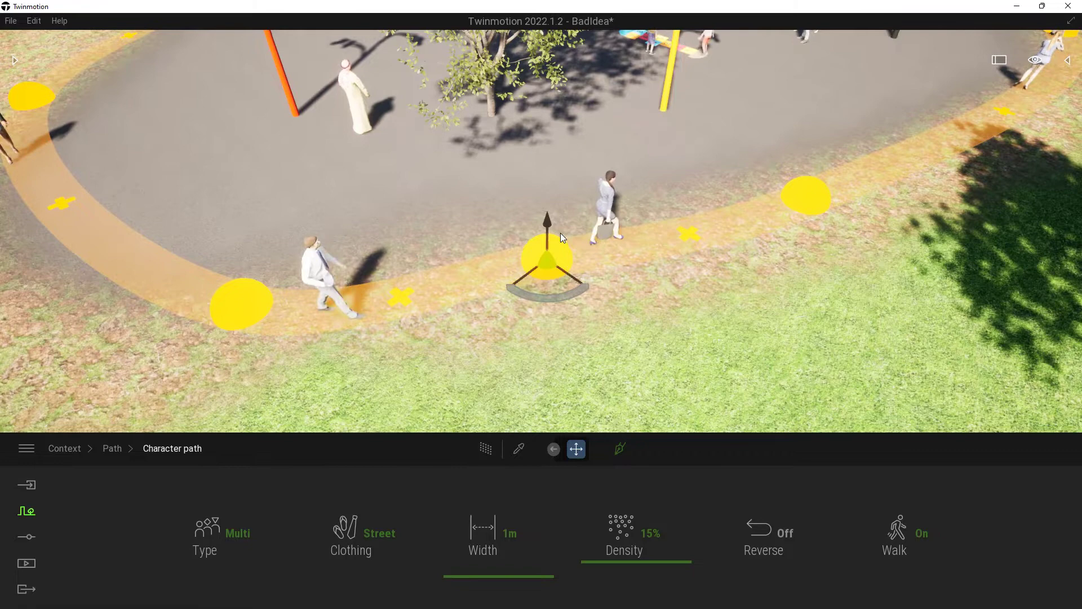
pyautogui.moveTo(547, 223); pyautogui.dragTo(548, 74)
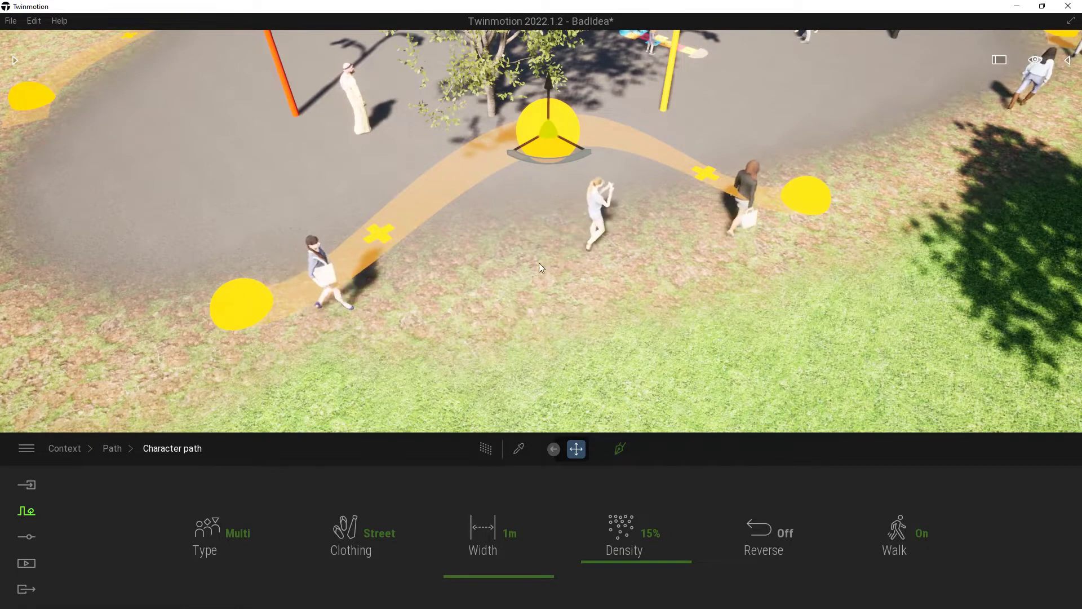
# - Undo the raising of the new control point and its insertion into the path
pyautogui.moveTo(539, 262); pyautogui.dragTo(532, 273, button='right')
pyautogui.hotkey('ctrl', 'z')
pyautogui.hotkey('ctrl', 'z')
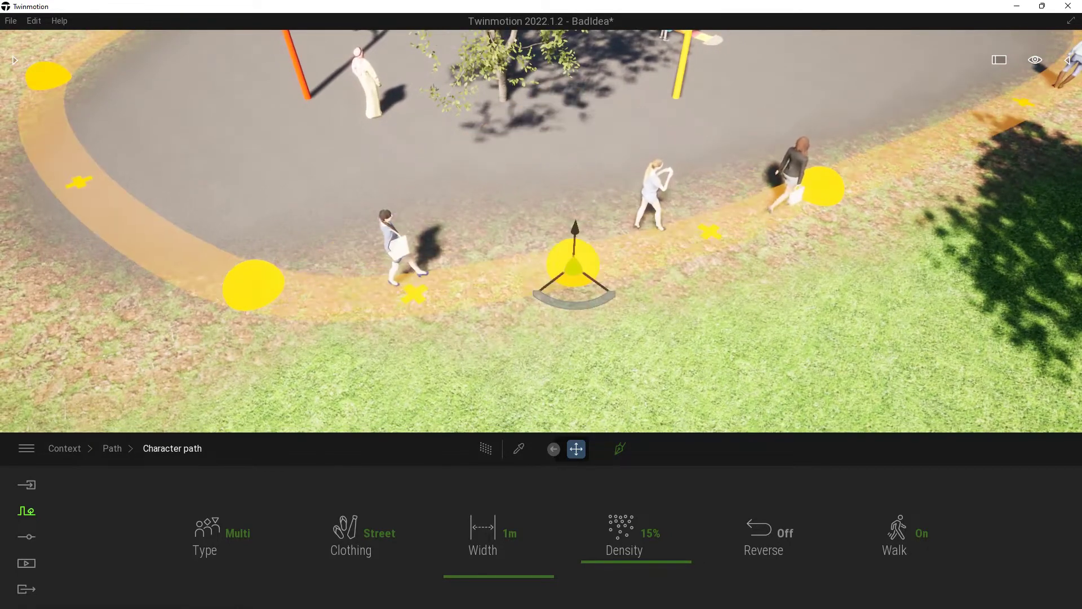
pyautogui.hotkey('ctrl', 'z')
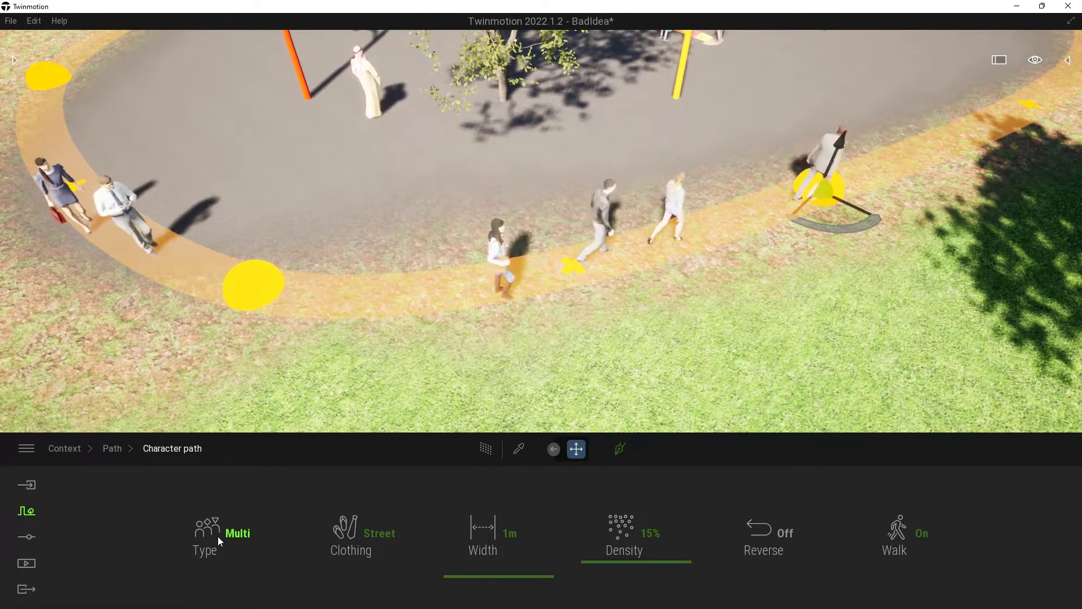
# - Set the character path's width to 3 m and its density to 38%
pyautogui.click(233, 532)
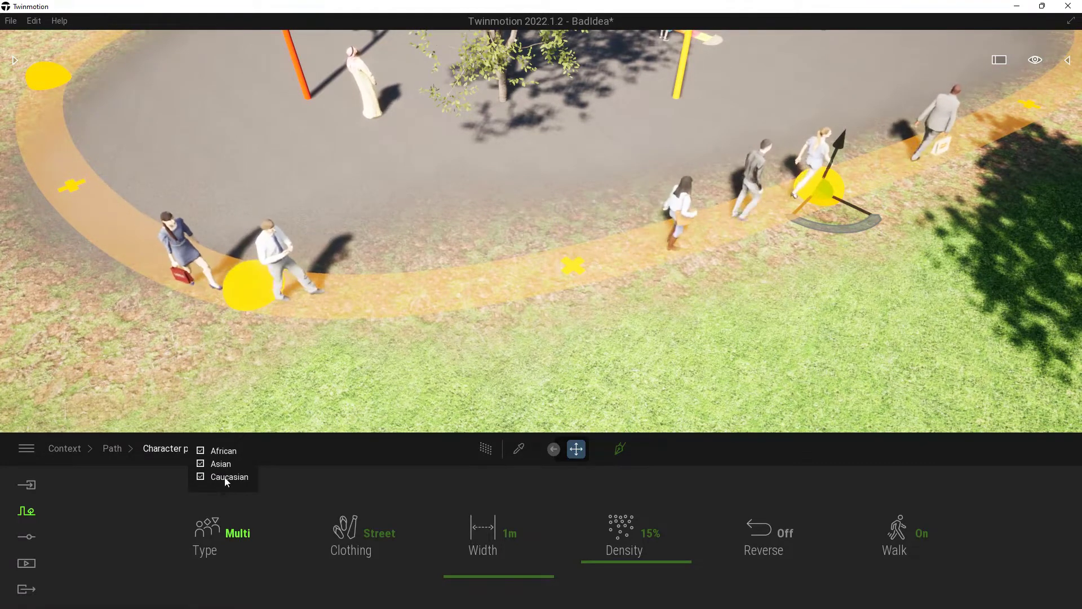
pyautogui.click(363, 530)
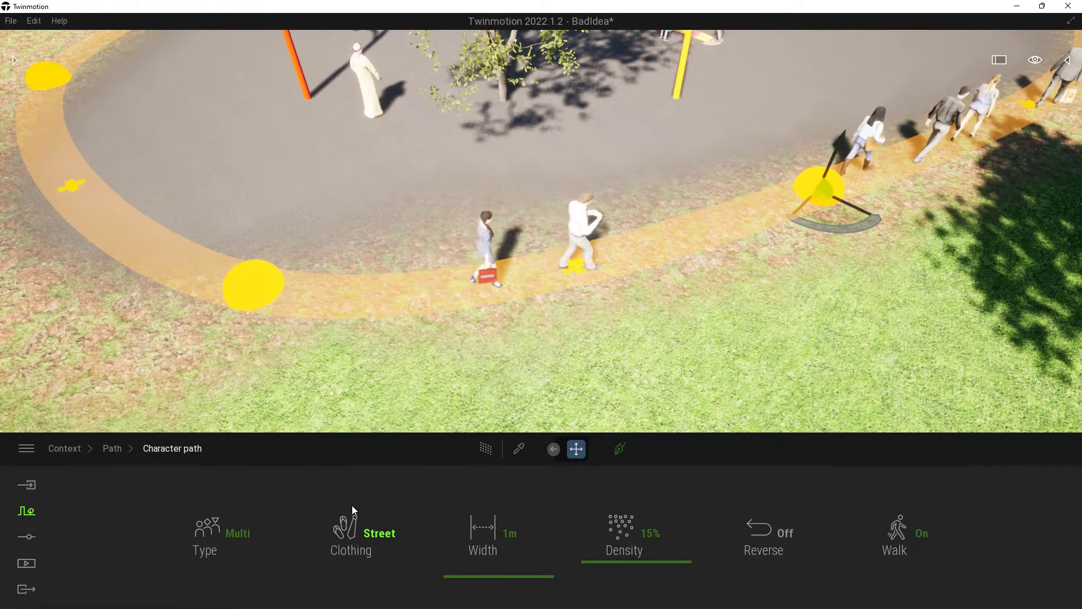
pyautogui.moveTo(474, 572); pyautogui.dragTo(475, 557)
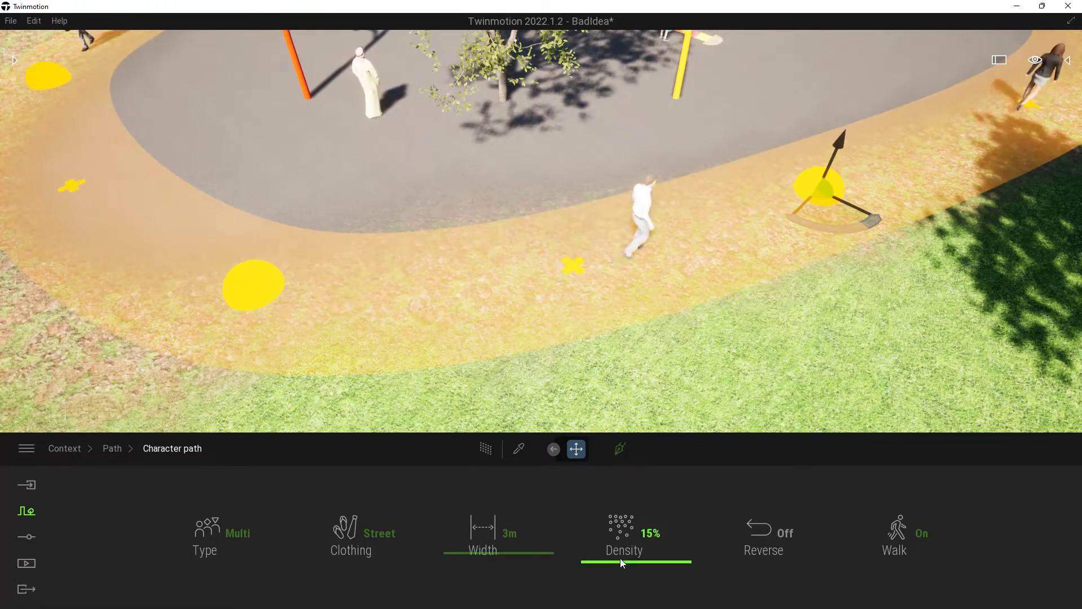
pyautogui.moveTo(630, 555); pyautogui.dragTo(622, 526)
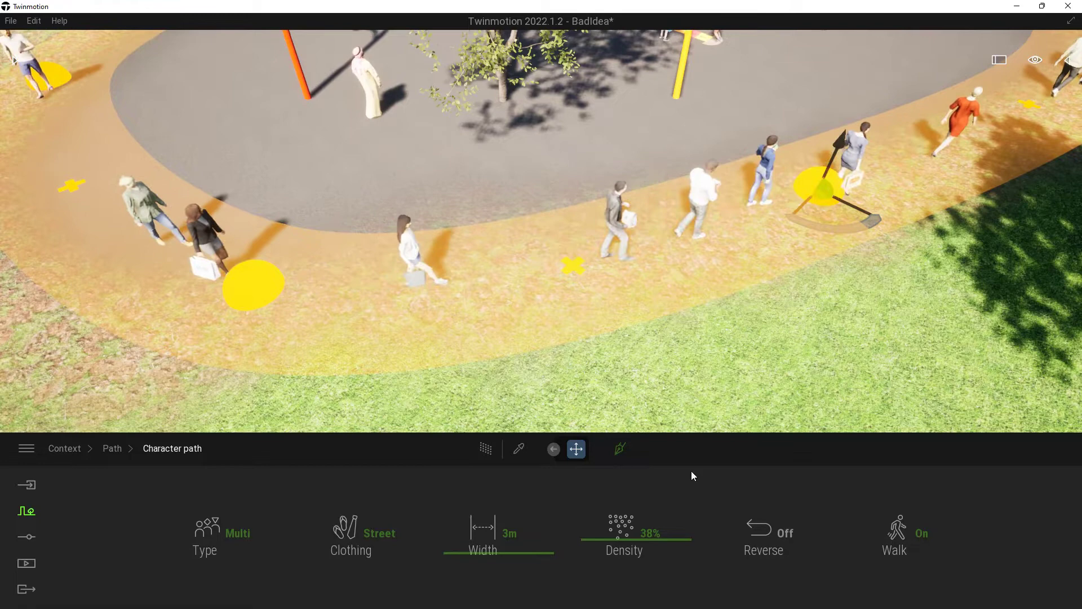
# - Turn Reverse on and Walk off for the character path
pyautogui.click(784, 534)
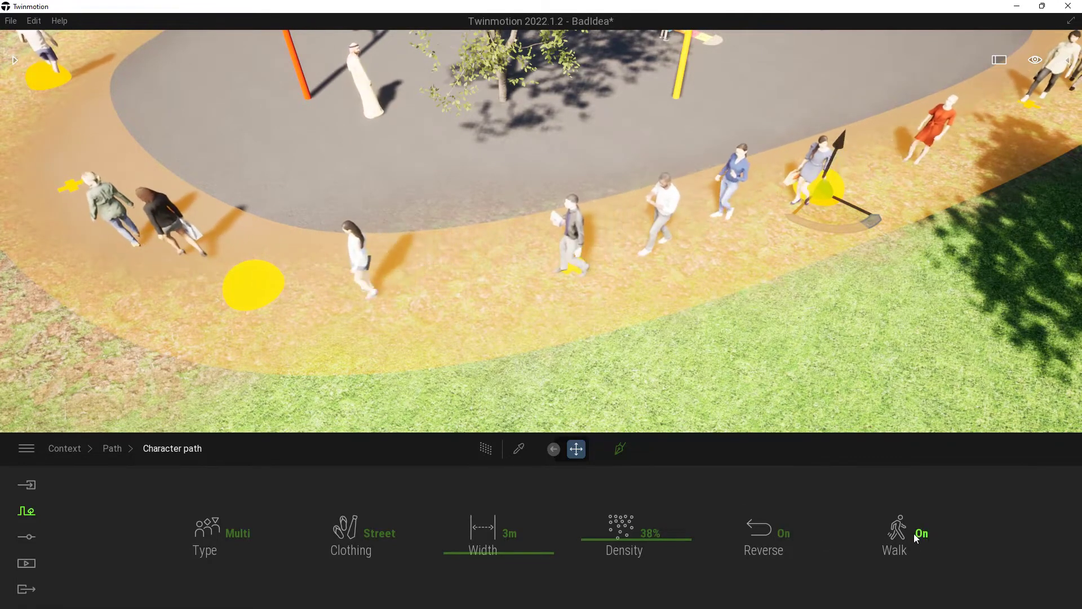
pyautogui.moveTo(733, 315); pyautogui.dragTo(705, 288, button='right')
pyautogui.scroll(-3, 760, 317)
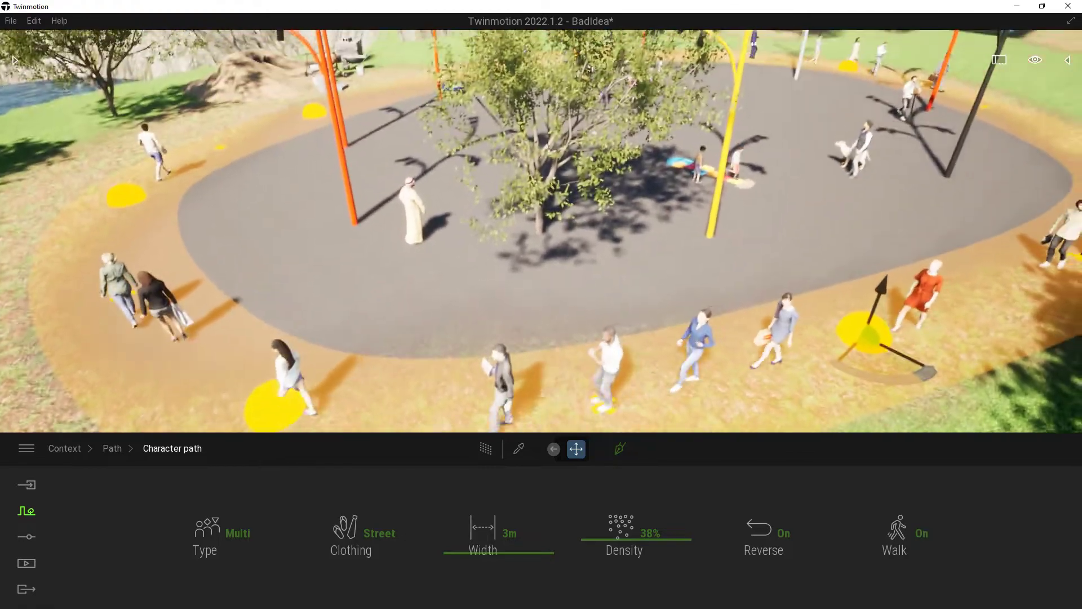
pyautogui.click(899, 533)
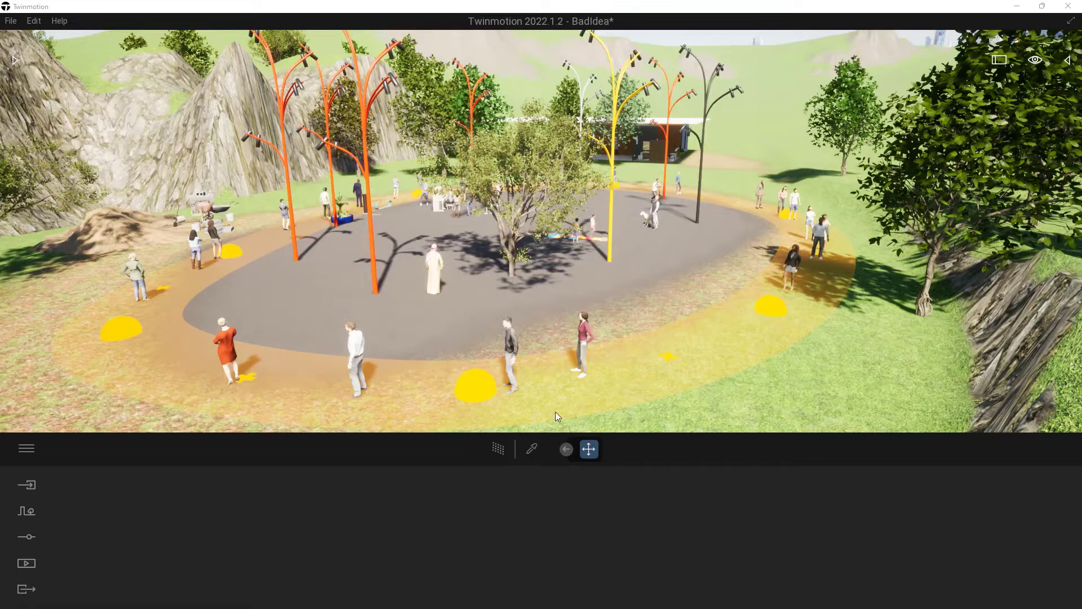
# - Move the nearest control point of the path inward toward the paved plaza
pyautogui.click(478, 384)
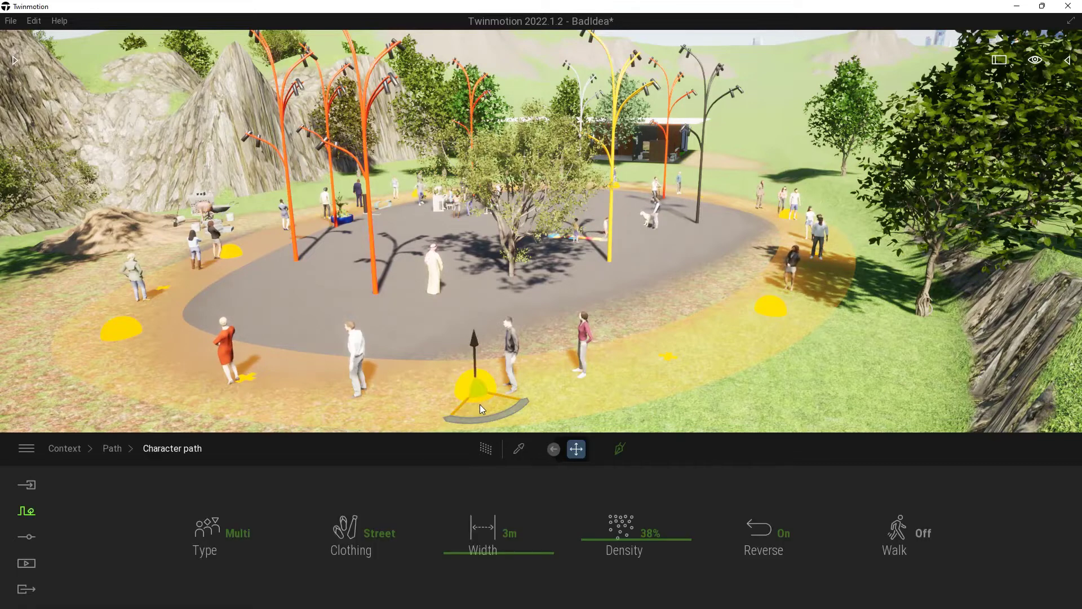
pyautogui.moveTo(479, 404); pyautogui.dragTo(455, 353)
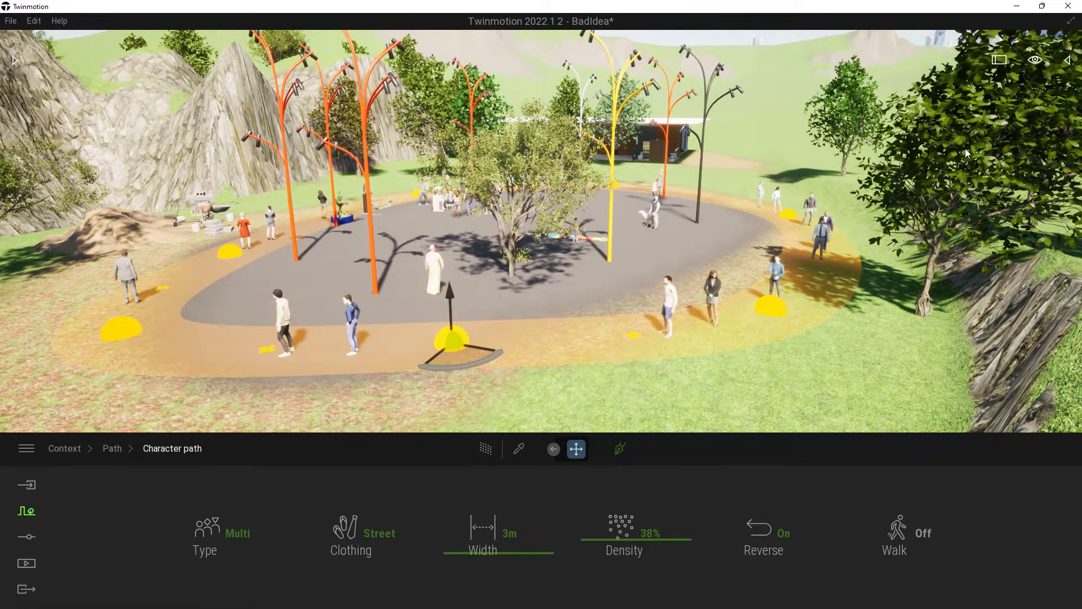
# - Filter the scene graph to Paths, then select the character path and shift the whole path slightly toward the foreground
pyautogui.click(1067, 60)
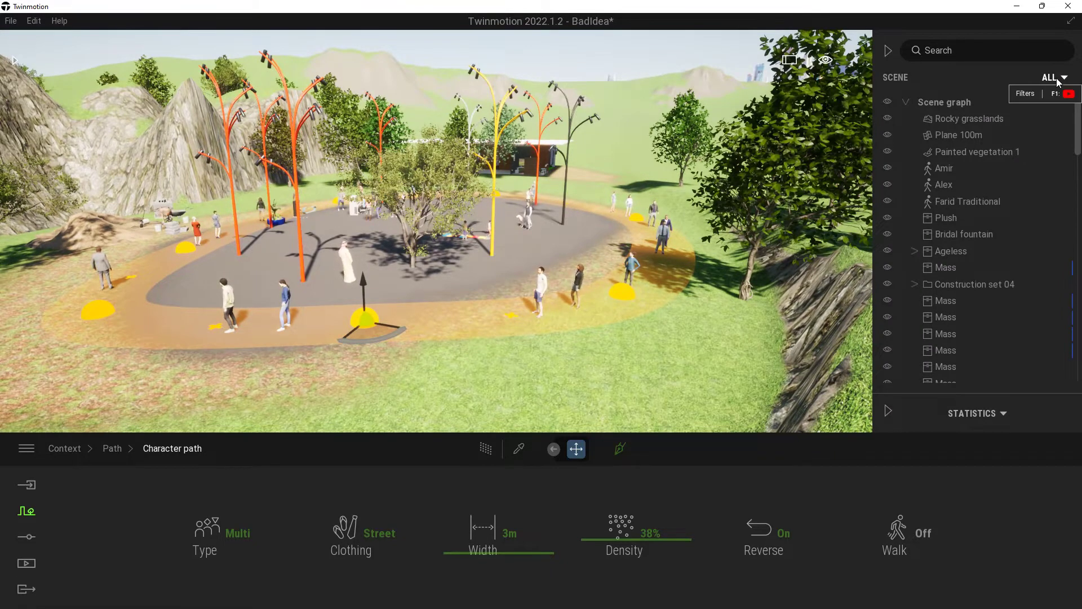
pyautogui.click(1056, 78)
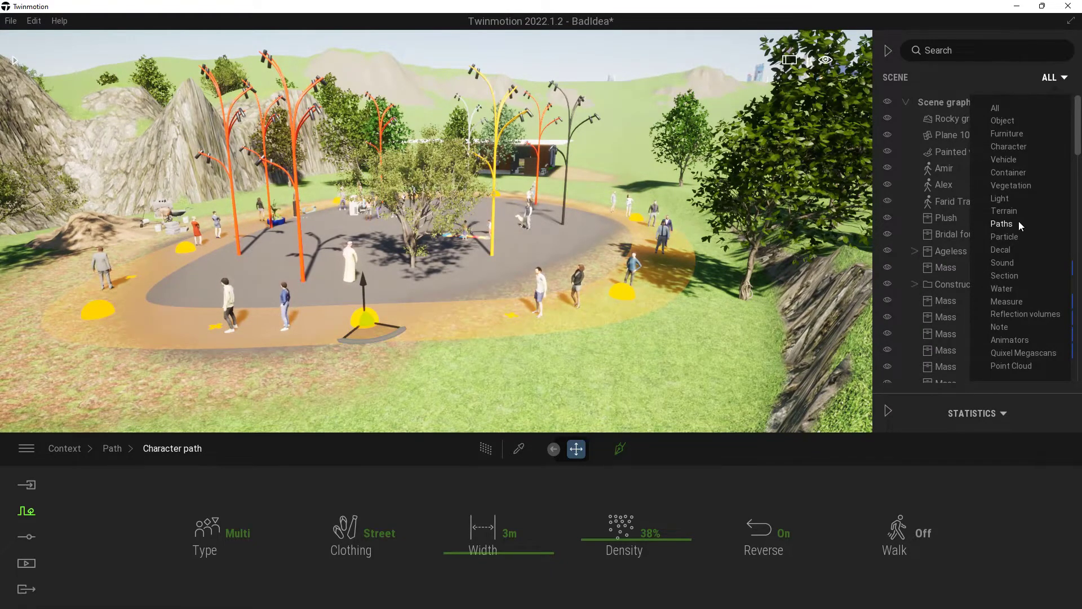
pyautogui.click(1002, 224)
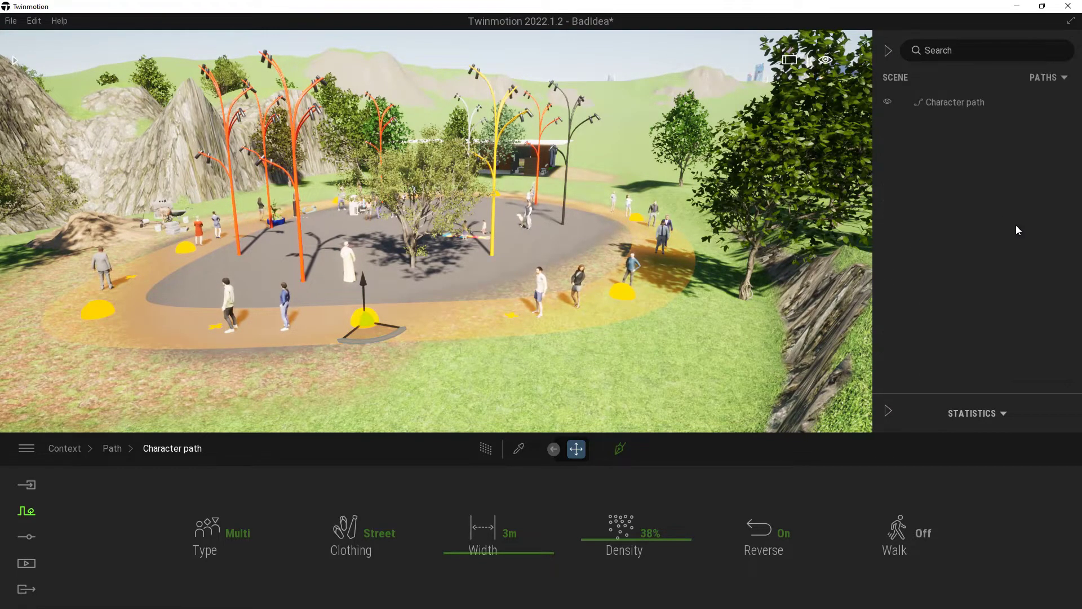
pyautogui.click(952, 103)
pyautogui.moveTo(445, 236)
pyautogui.mouseDown()
pyautogui.moveTo(447, 247)
pyautogui.moveTo(443, 239)
pyautogui.mouseUp()
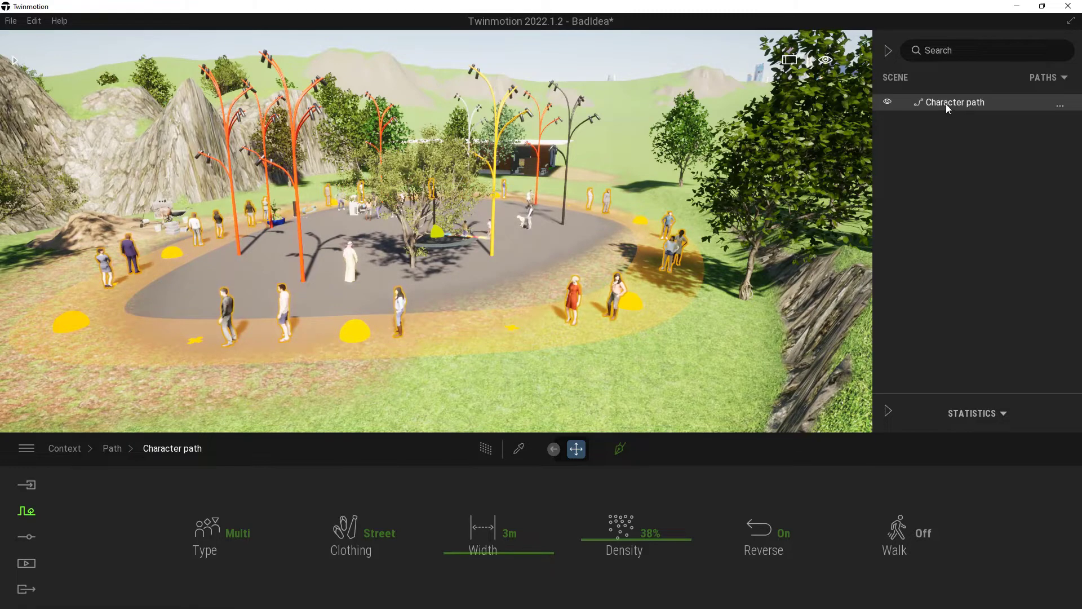
# - Delete the foreground control point of the path and the neighbouring one beside the rocky slope
pyautogui.click(356, 331)
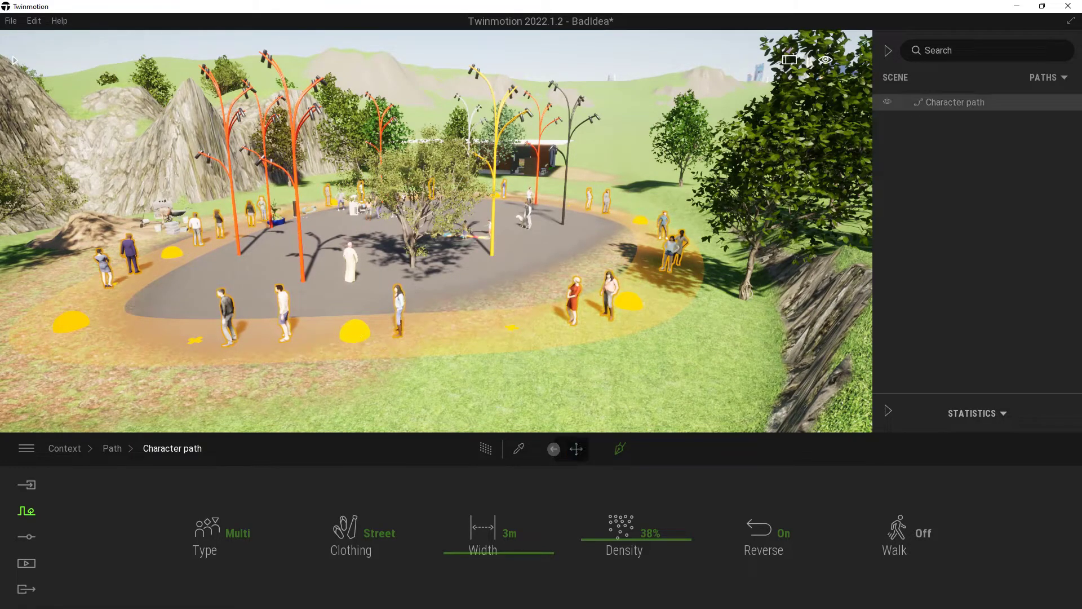
pyautogui.click(360, 333)
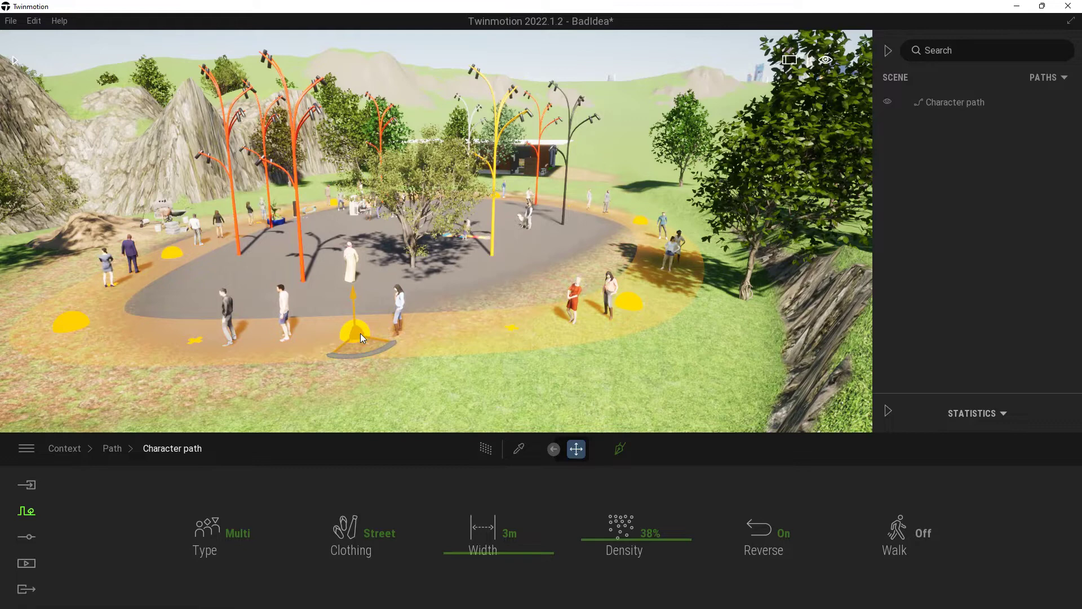
pyautogui.press('Delete')
pyautogui.click(640, 298)
pyautogui.press('Delete')
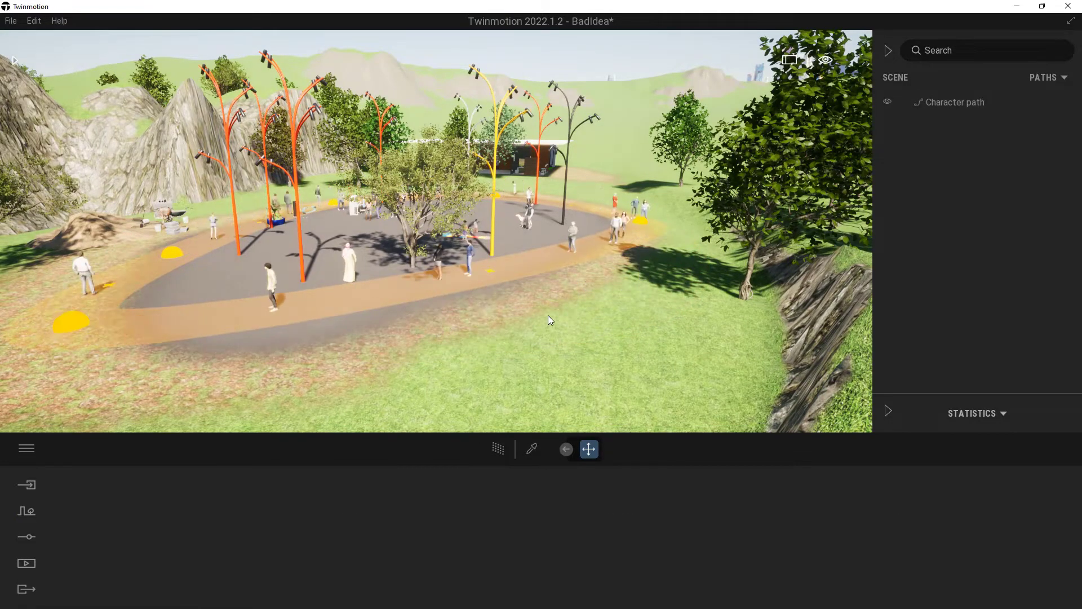
# - Delete the entire character path from the scene
pyautogui.click(953, 103)
pyautogui.press('Delete')
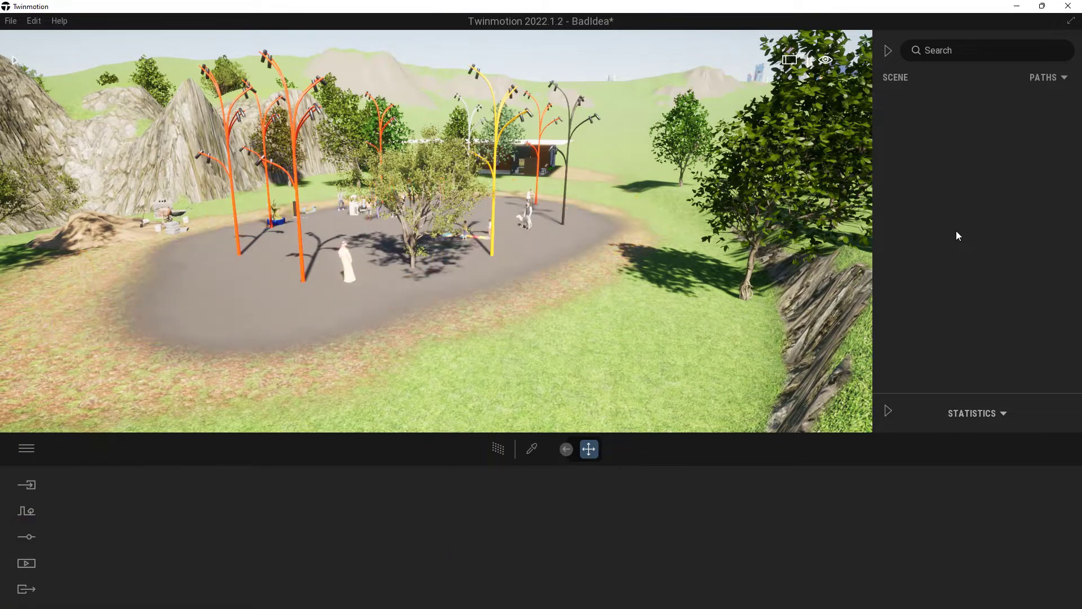
# - Draw a closed vehicle path looping around the outer edge of the paved plaza
pyautogui.click(29, 510)
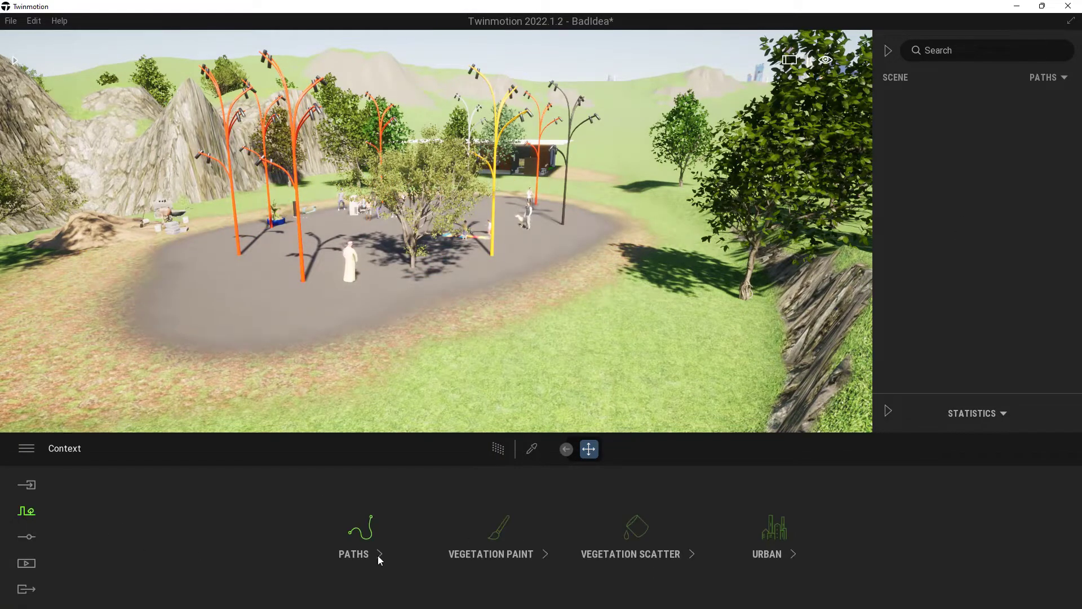
pyautogui.click(367, 539)
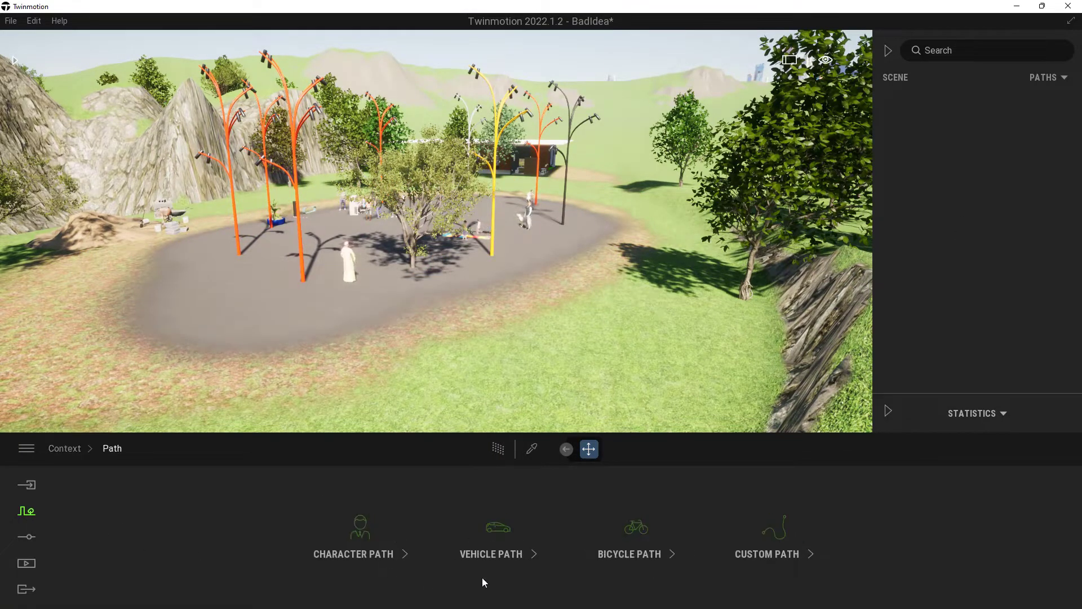
pyautogui.click(507, 543)
pyautogui.scroll(5, 434, 339)
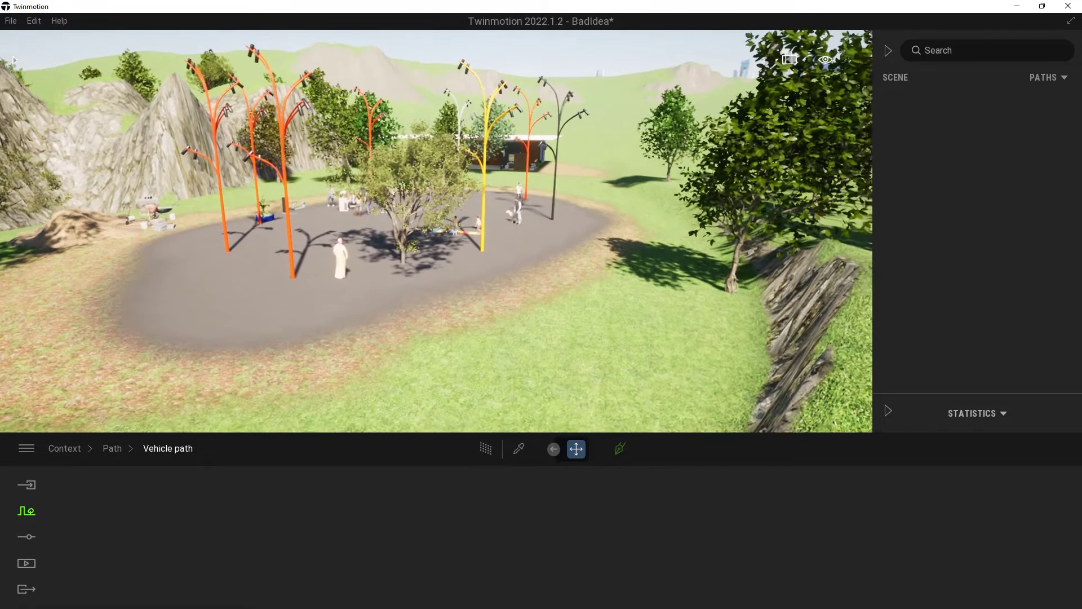
pyautogui.press('e')
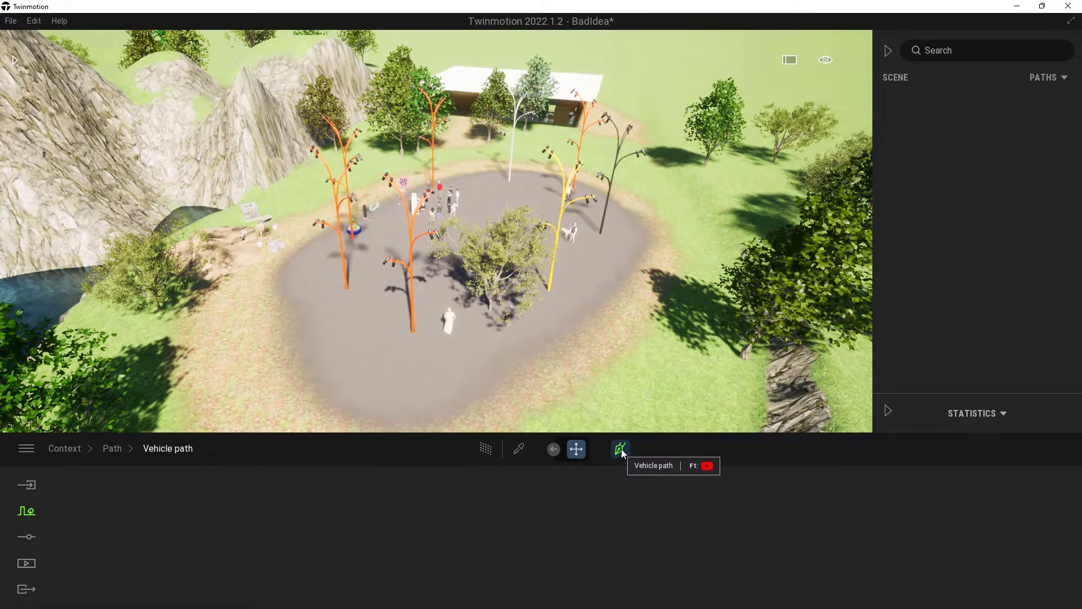
pyautogui.click(621, 449)
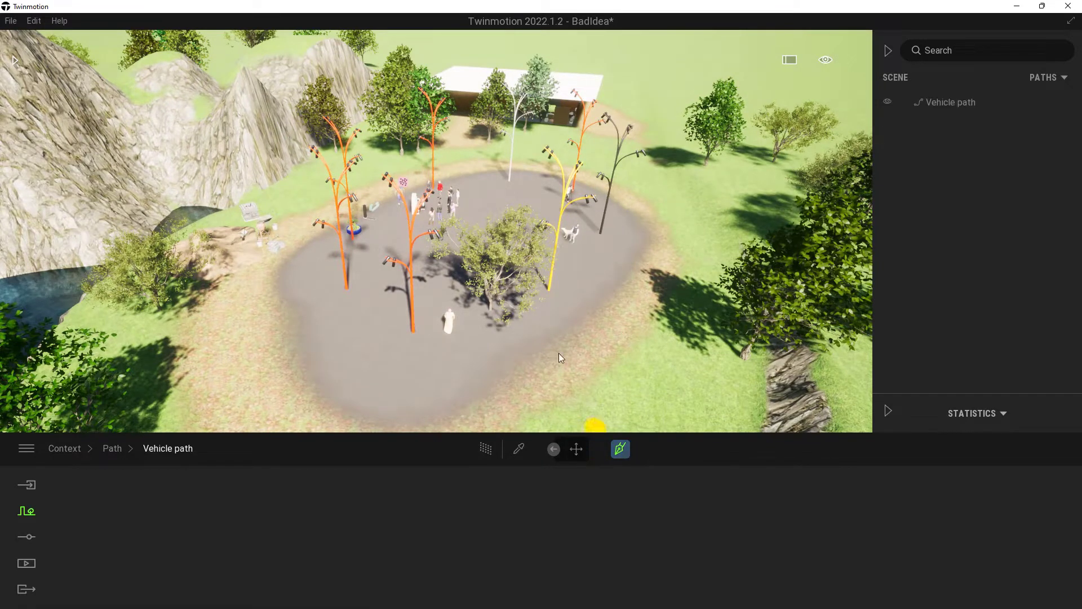
pyautogui.click(588, 324)
pyautogui.click(419, 408)
pyautogui.click(280, 325)
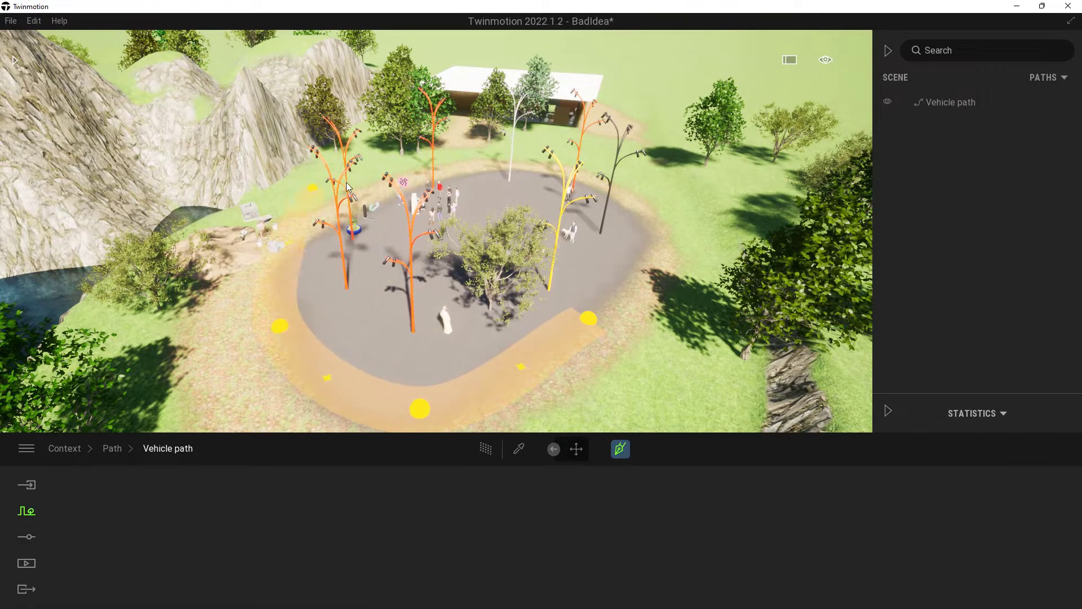
pyautogui.click(463, 156)
pyautogui.click(656, 176)
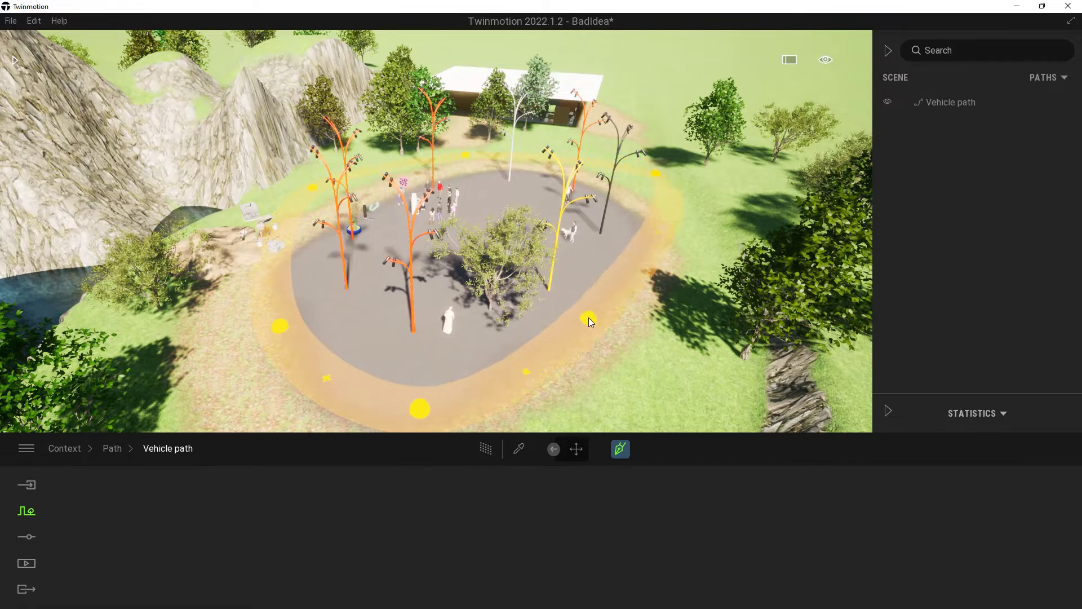
pyautogui.click(588, 318)
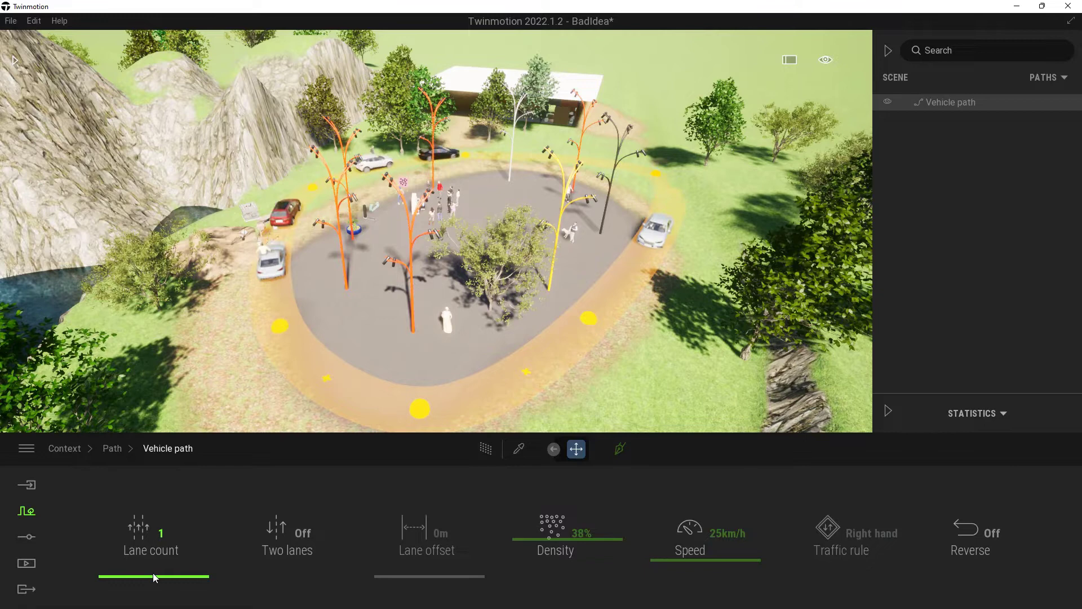
# - Keep the vehicle path at a lane count of 1, turn on Two lanes and set the lane offset to 1 m
pyautogui.moveTo(151, 574); pyautogui.dragTo(155, 545)
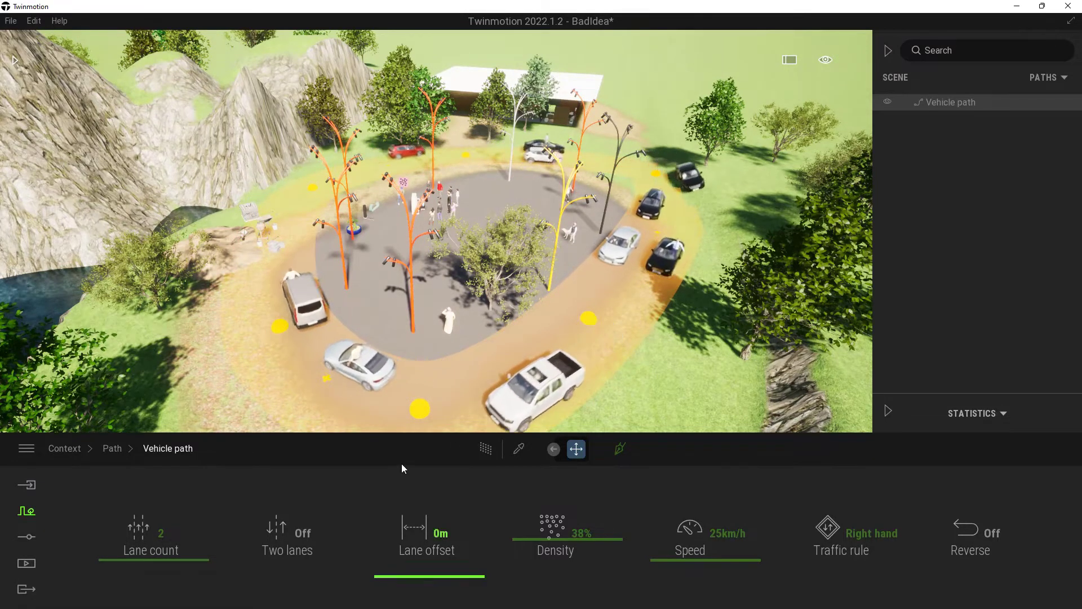
pyautogui.click(141, 558)
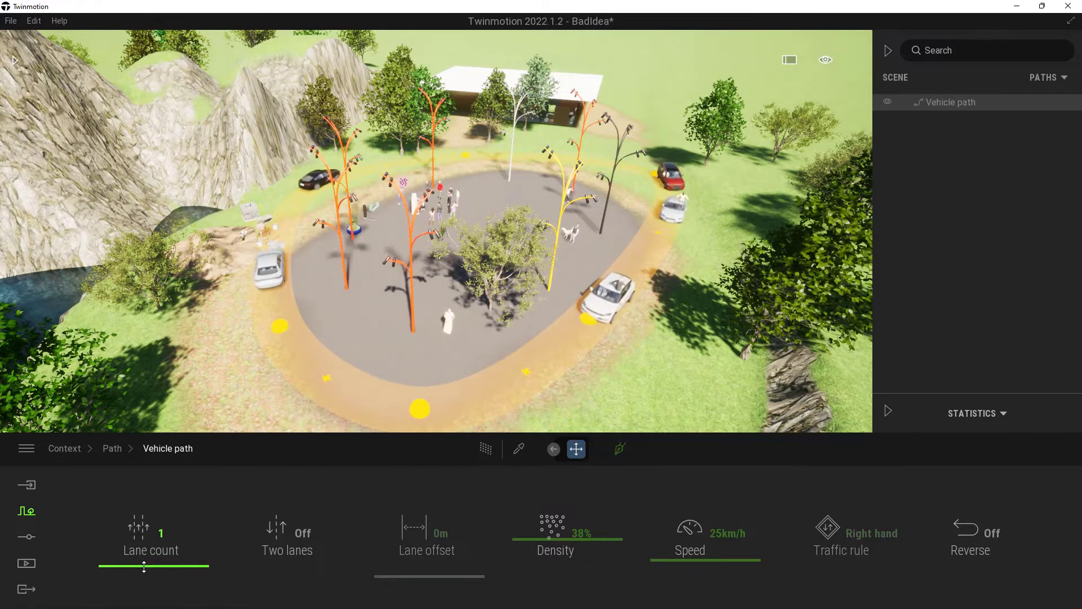
pyautogui.click(303, 538)
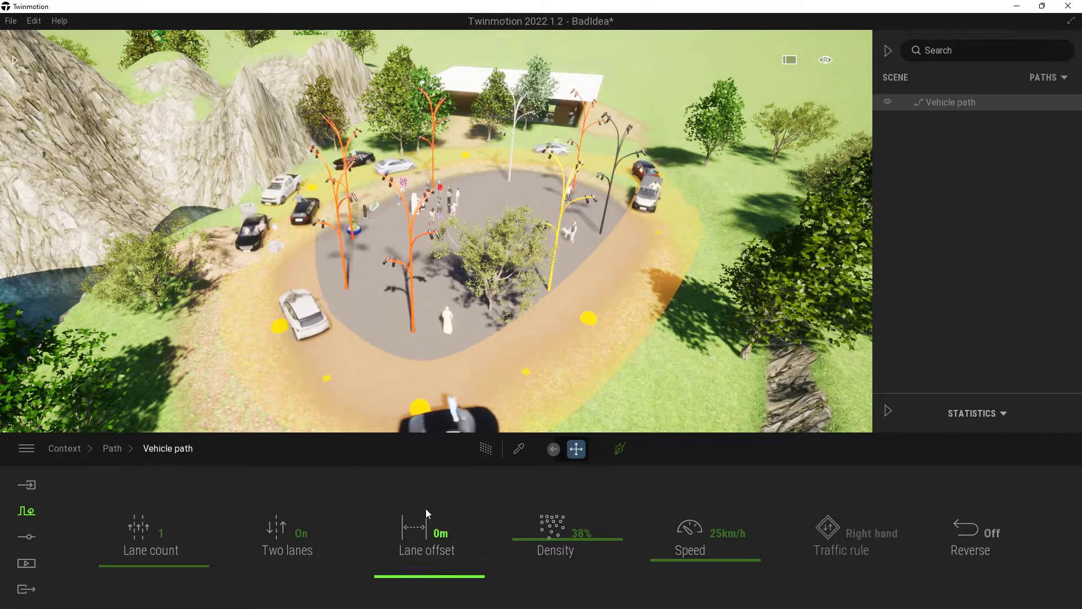
pyautogui.moveTo(402, 569); pyautogui.dragTo(417, 540)
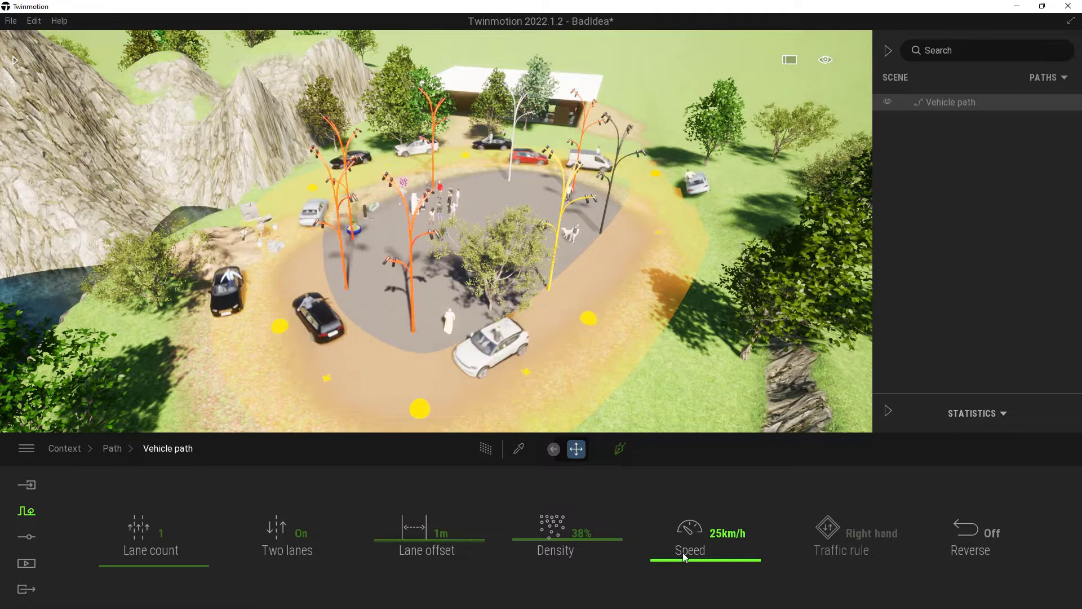
# - Set the vehicle path's speed to 34 km/h and lane count to 2, keep right-hand traffic and turn on Reverse
pyautogui.moveTo(699, 544)
pyautogui.mouseDown()
pyautogui.moveTo(689, 523)
pyautogui.moveTo(698, 560)
pyautogui.mouseUp()
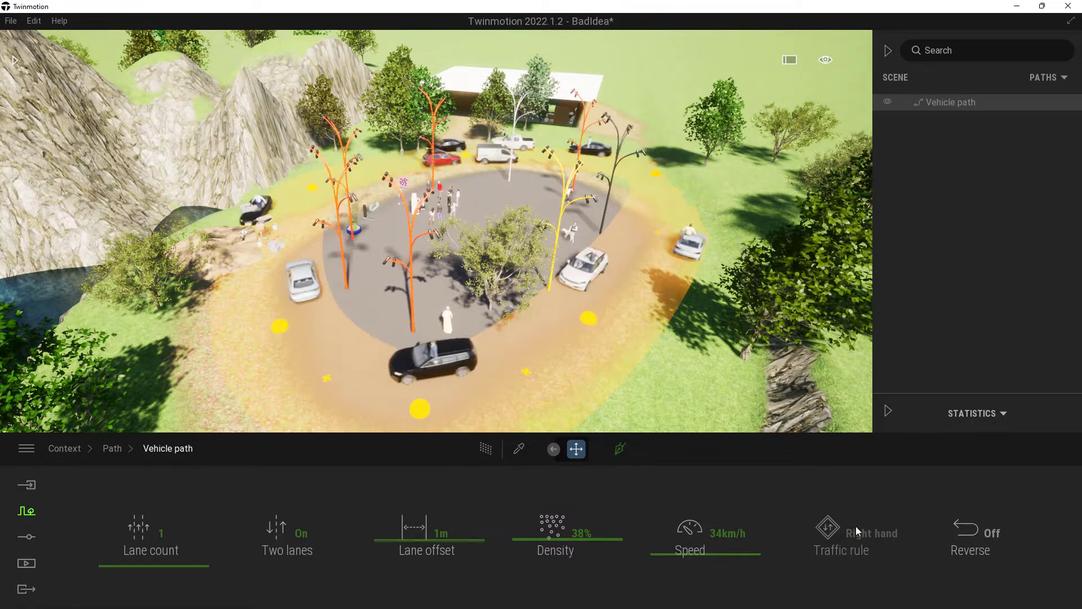
pyautogui.moveTo(145, 569); pyautogui.dragTo(146, 560)
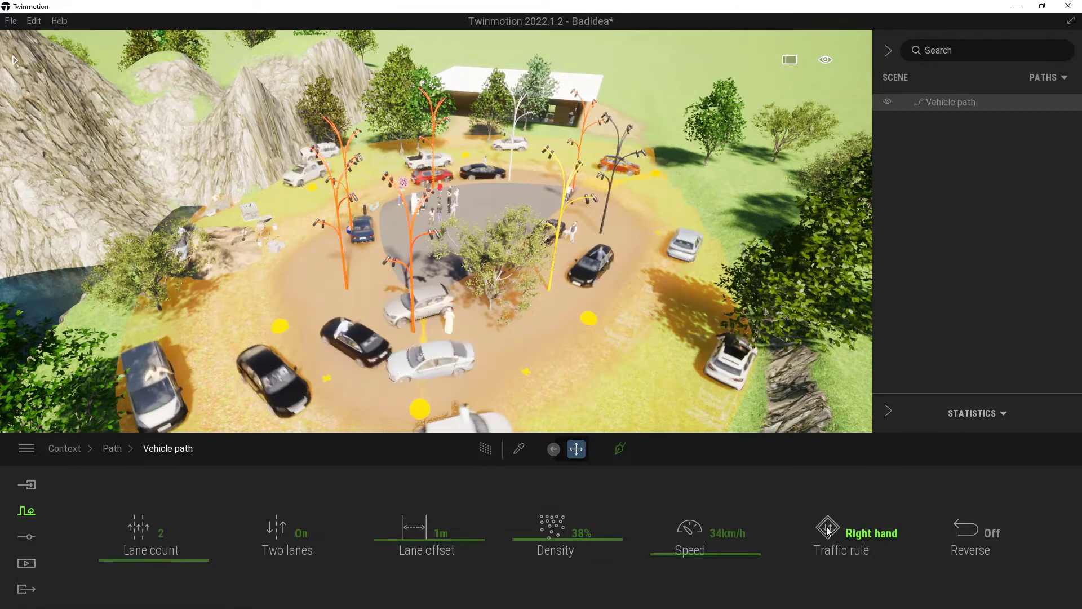
pyautogui.click(846, 531)
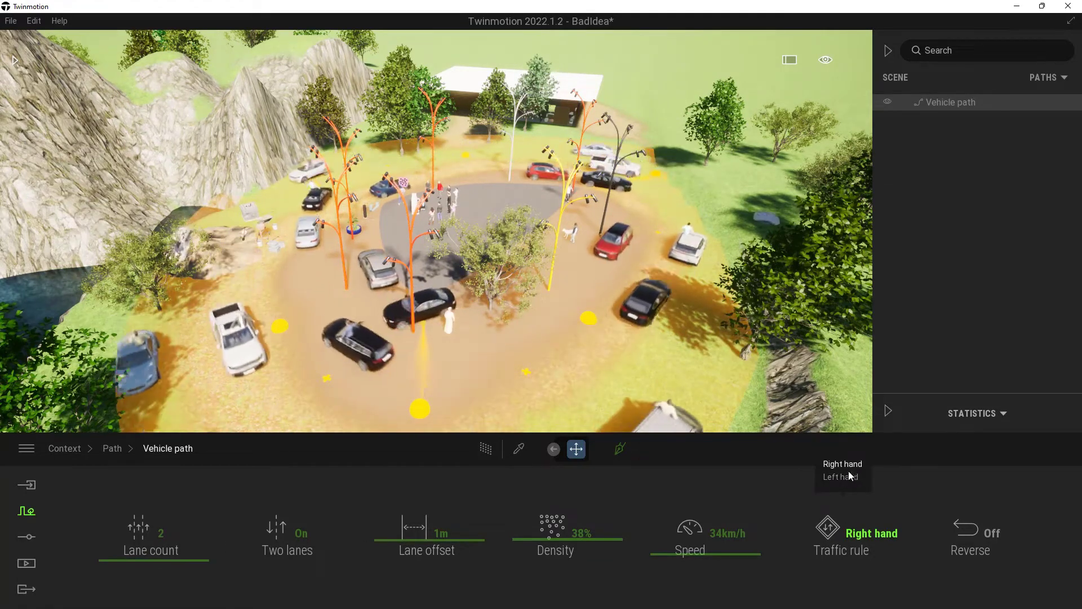
pyautogui.click(976, 533)
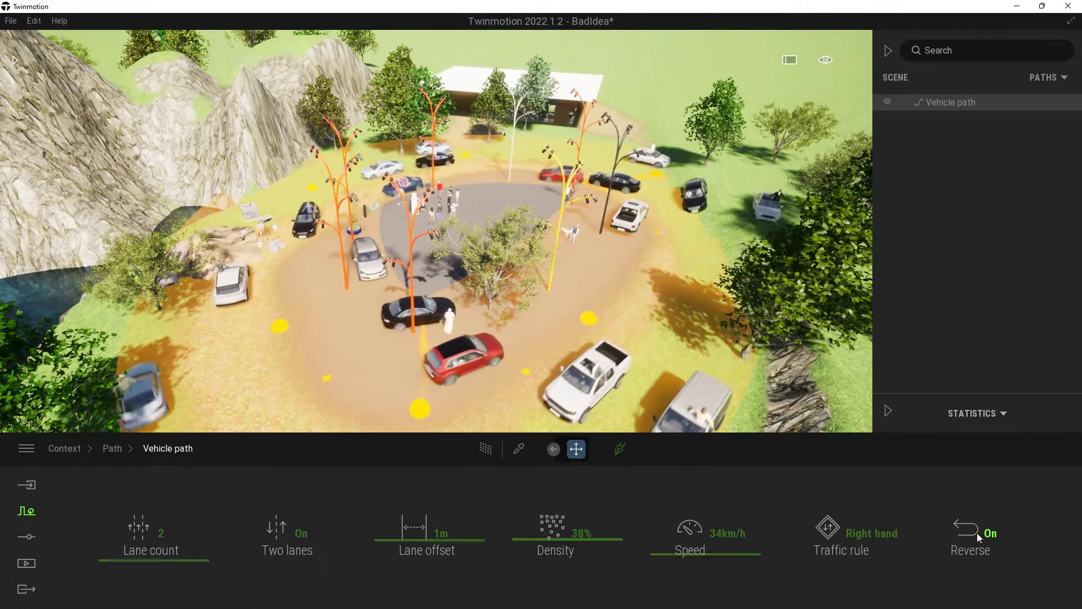
# - Draw a bicycle path along the edge of the paved plaza, ending back at its first point
pyautogui.click(29, 511)
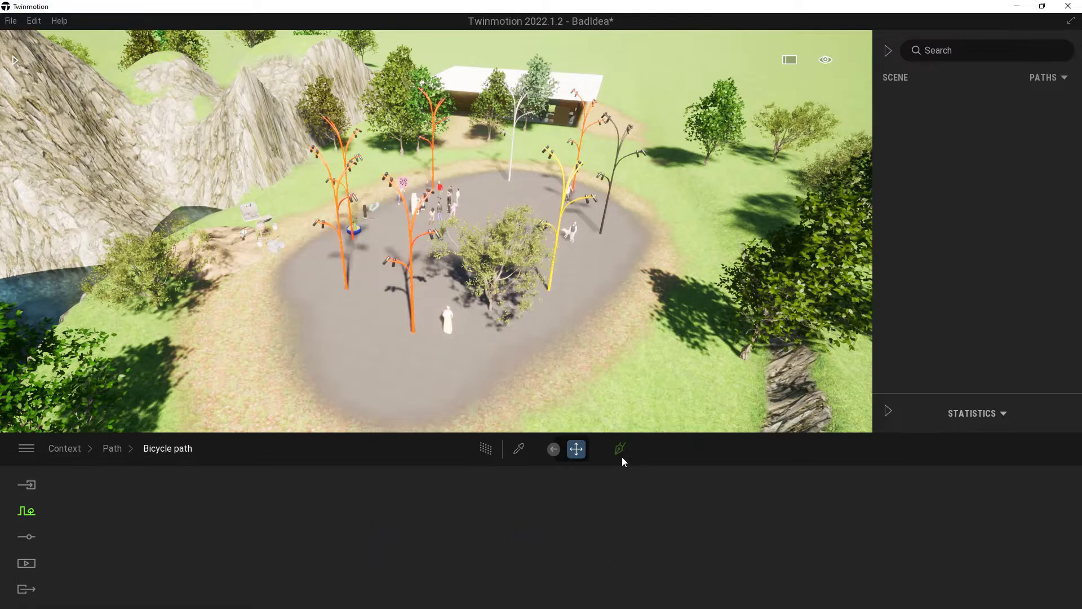
pyautogui.click(620, 449)
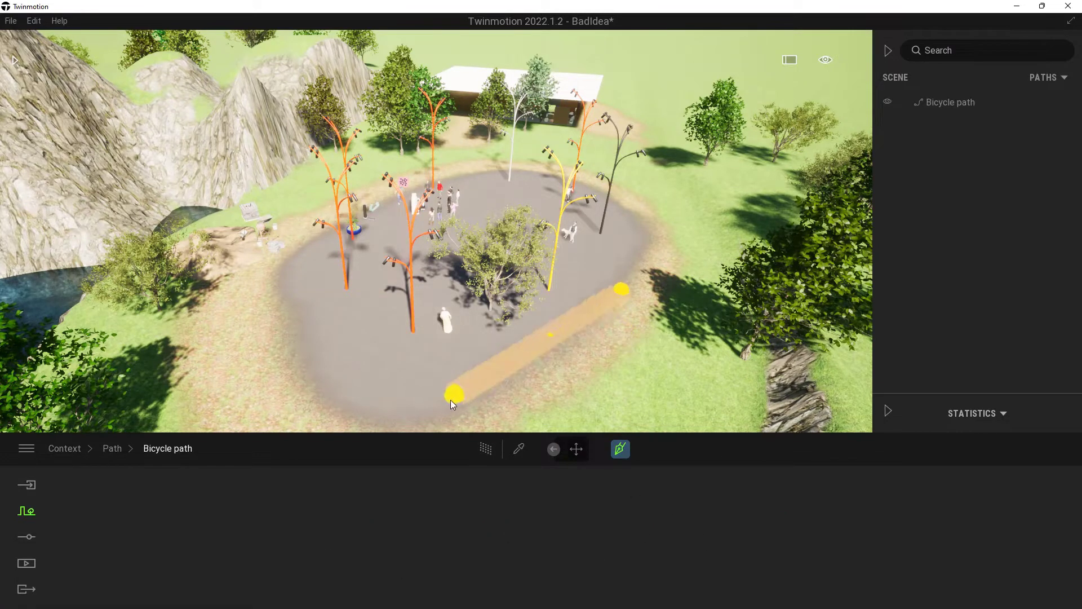
pyautogui.click(451, 171)
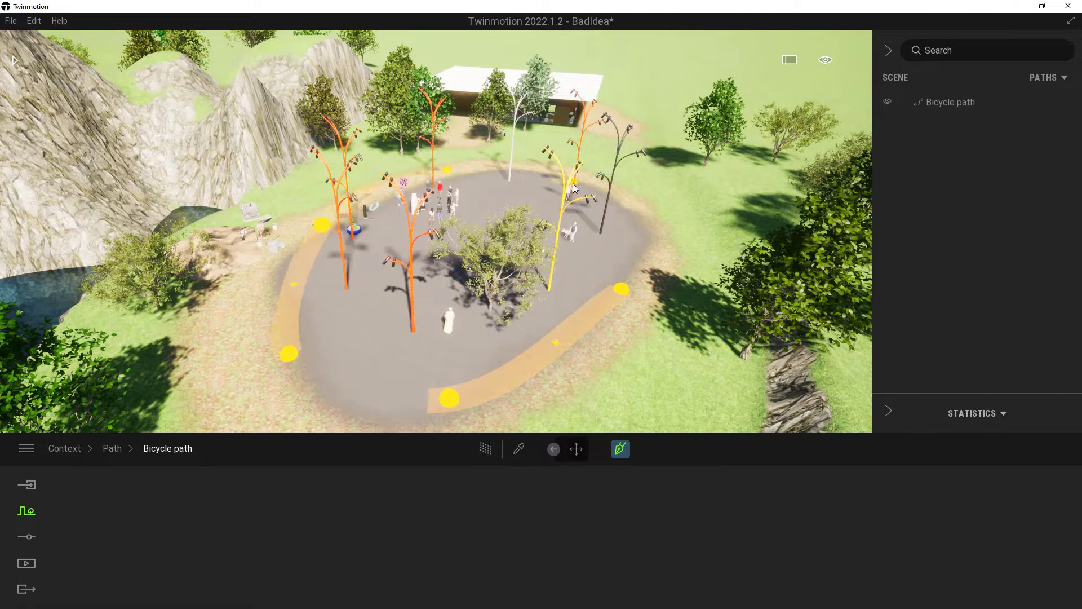
pyautogui.click(598, 182)
pyautogui.click(625, 288)
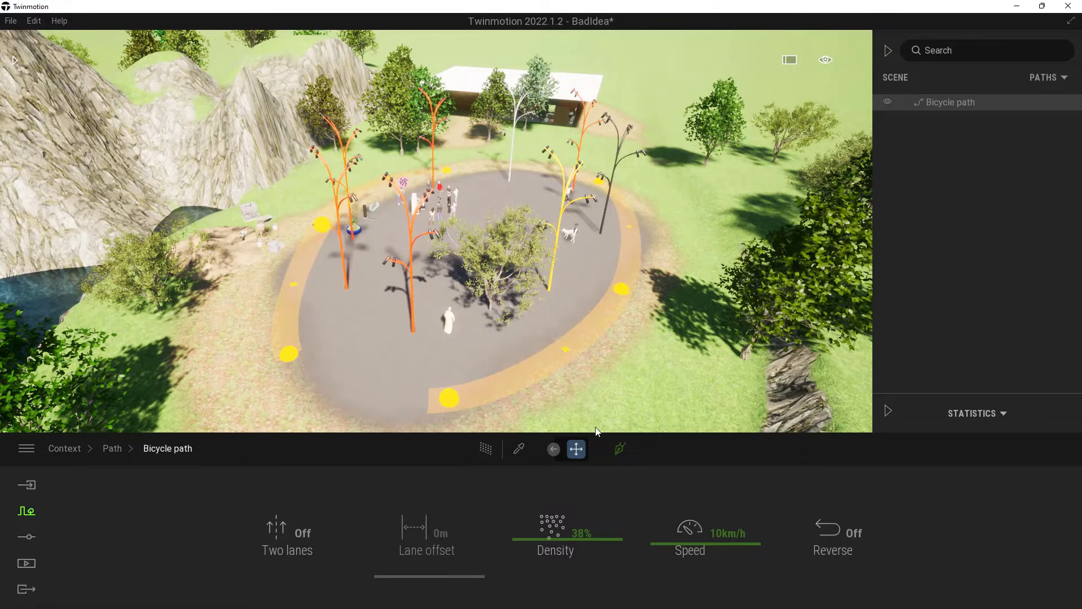
# - Turn on Two lanes for the bicycle path and move its control point beside the orange lamps outward from the plaza
pyautogui.click(286, 531)
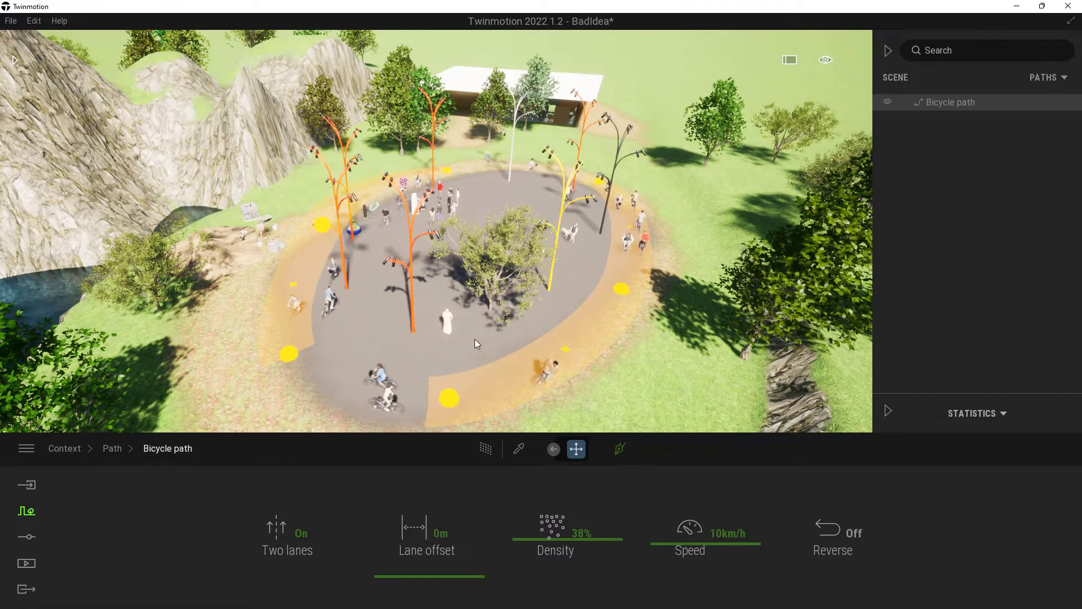
pyautogui.moveTo(475, 340); pyautogui.dragTo(536, 339, button='right')
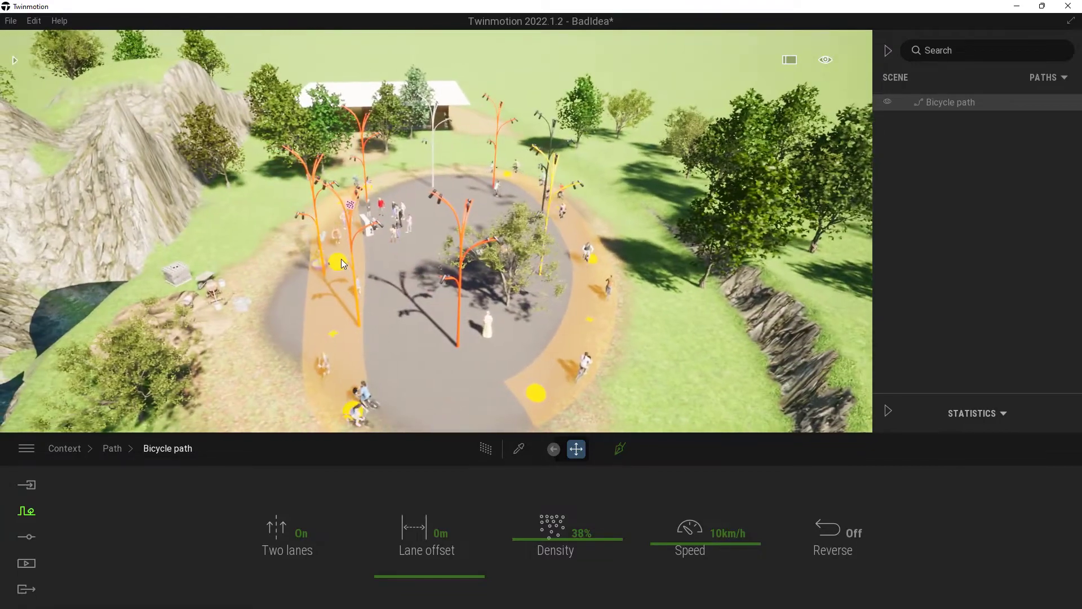
pyautogui.moveTo(341, 259); pyautogui.dragTo(262, 249)
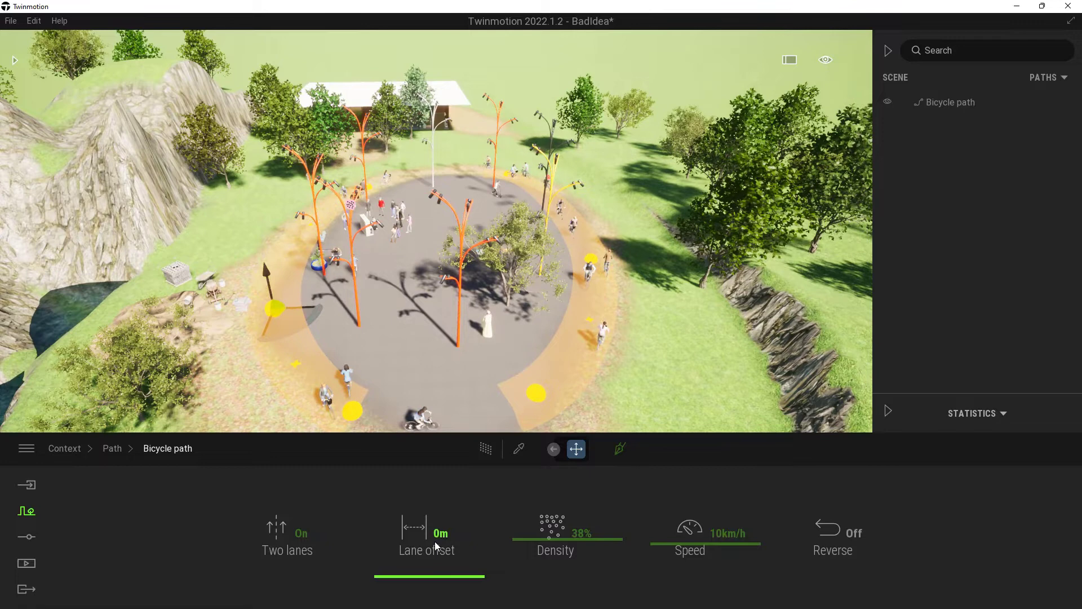
# - Set the bicycle path's lane offset to 1 m and adjust its speed
pyautogui.click(408, 575)
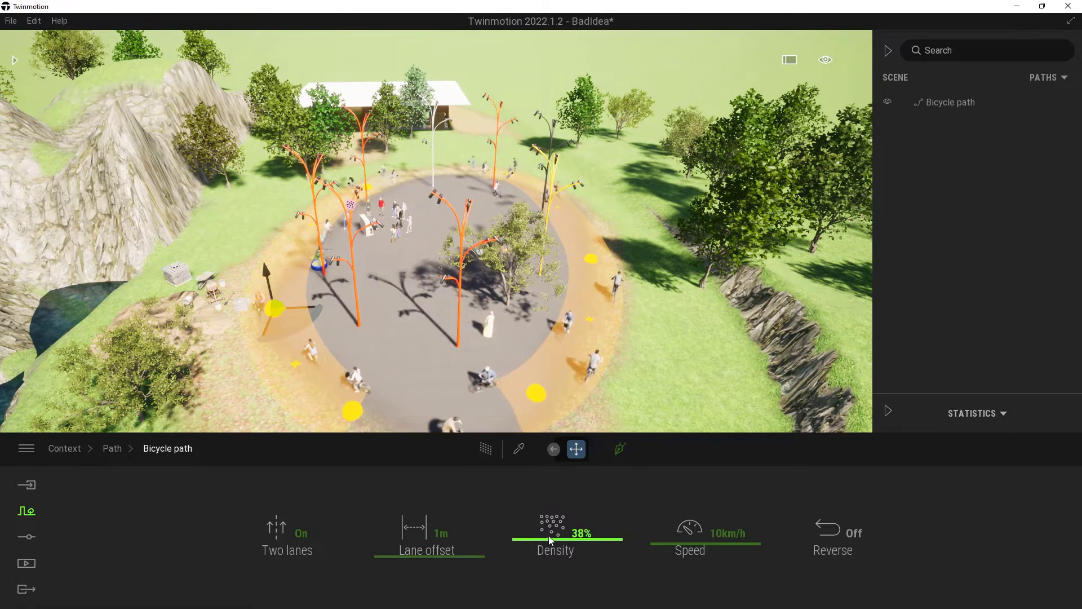
pyautogui.moveTo(700, 531); pyautogui.dragTo(701, 536)
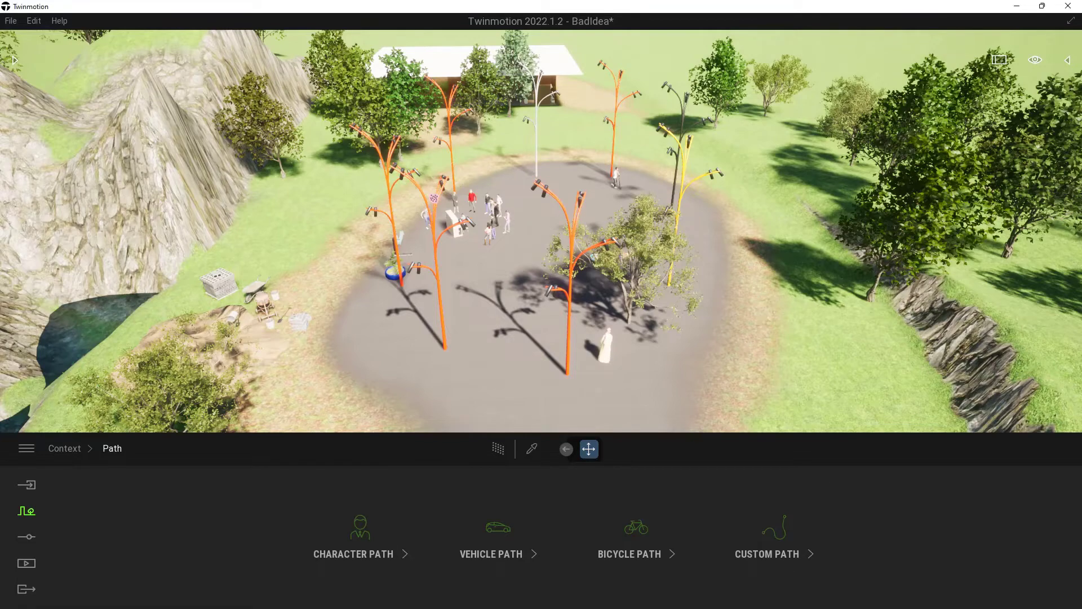
# - Draw a closed custom path of six points looping over the surface of the lake
pyautogui.moveTo(541, 231); pyautogui.dragTo(1059, 252, button='right')
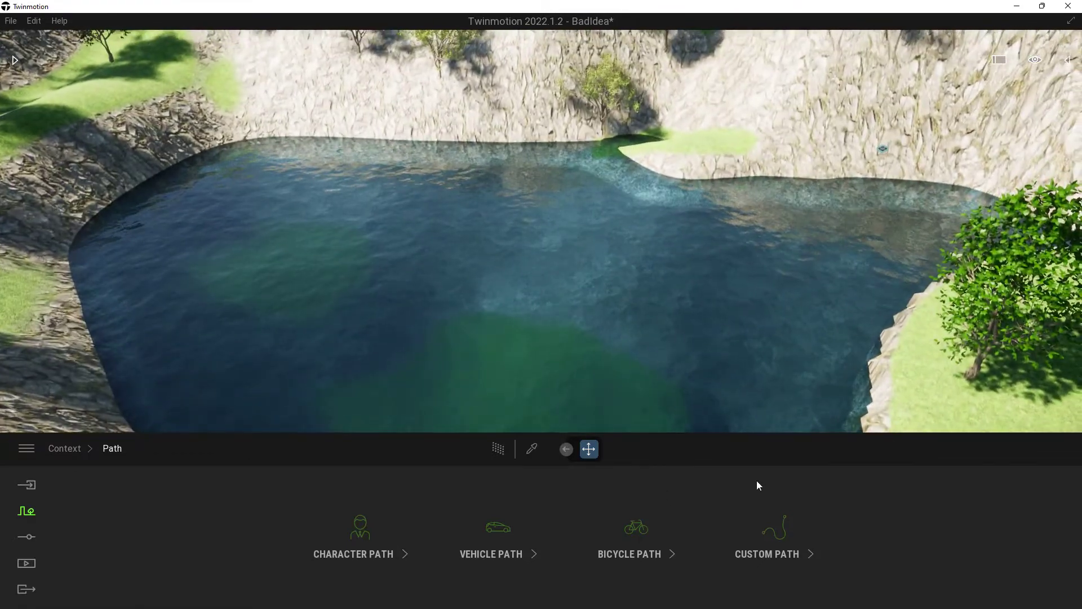
pyautogui.click(771, 533)
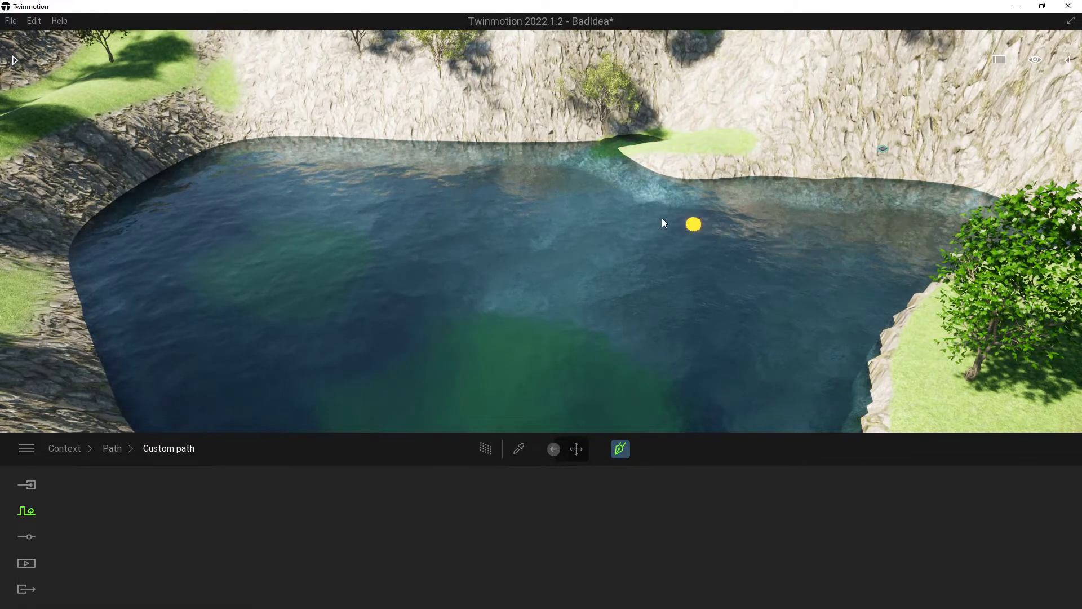
pyautogui.click(389, 395)
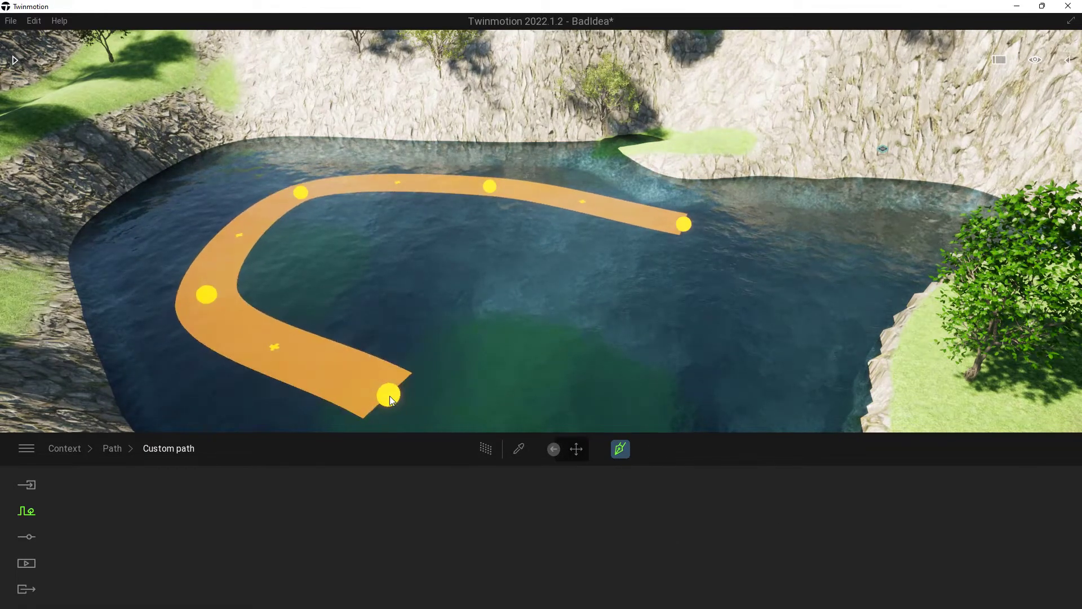
pyautogui.click(670, 385)
pyautogui.click(686, 224)
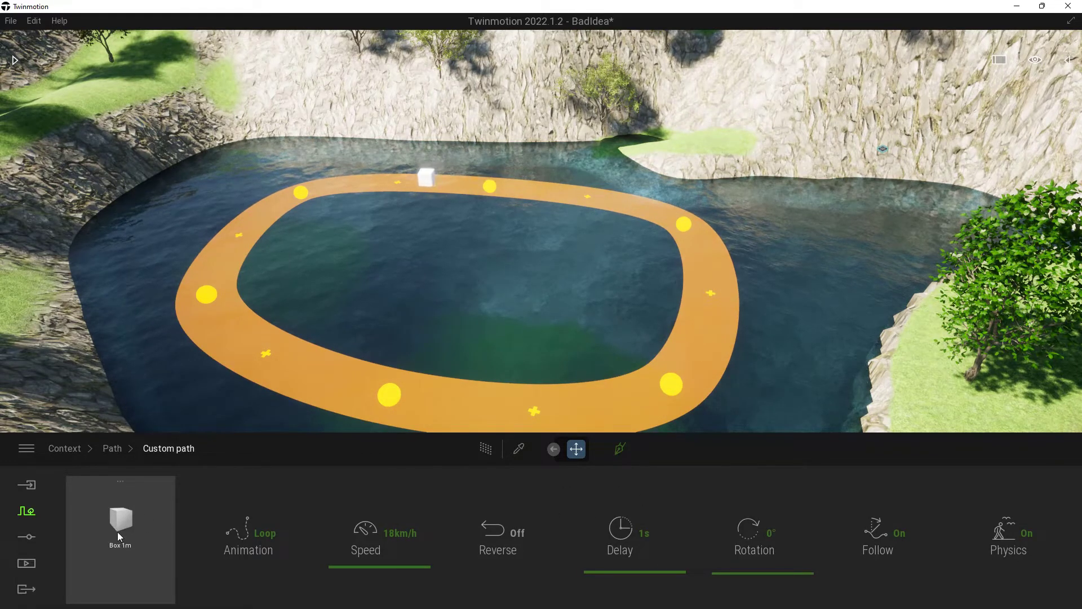
# - Replace the custom path's Box 1m with InflatableBoat 1 from the library's Boats collection under Vehicles
pyautogui.click(121, 483)
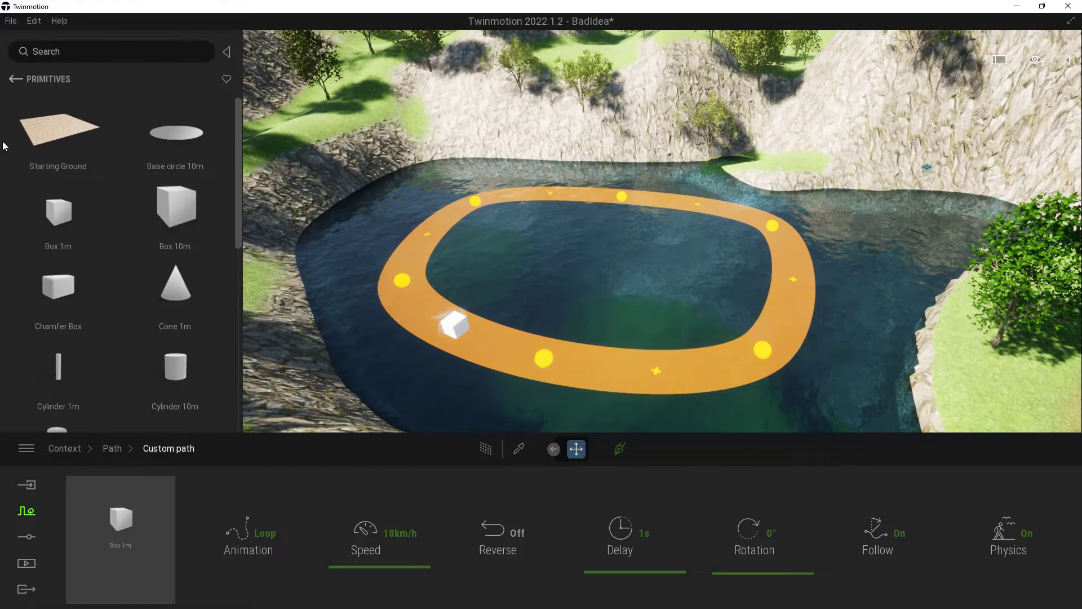
pyautogui.click(17, 80)
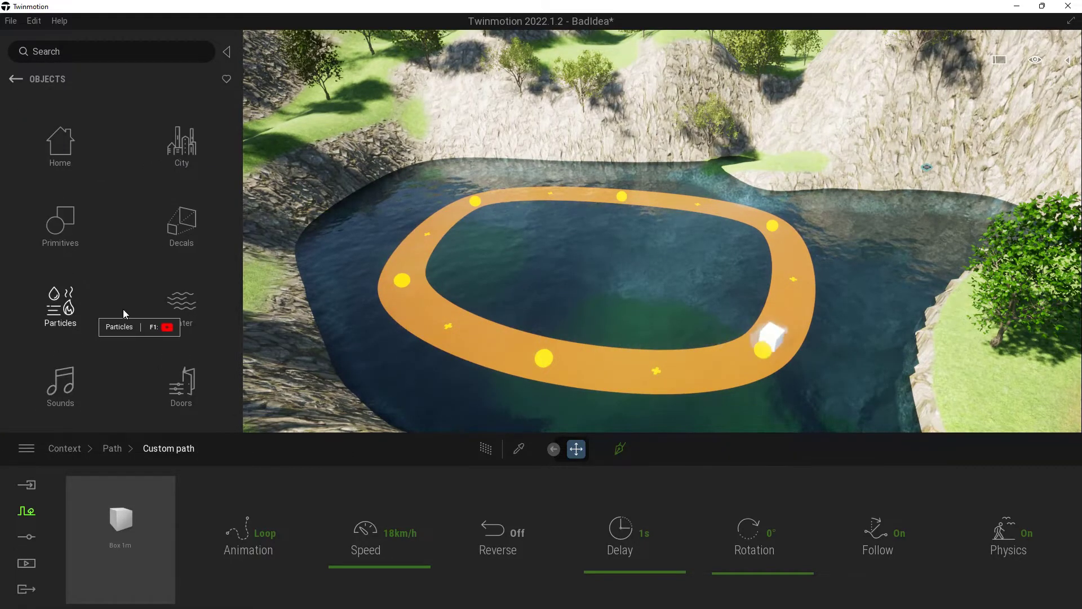
pyautogui.click(16, 79)
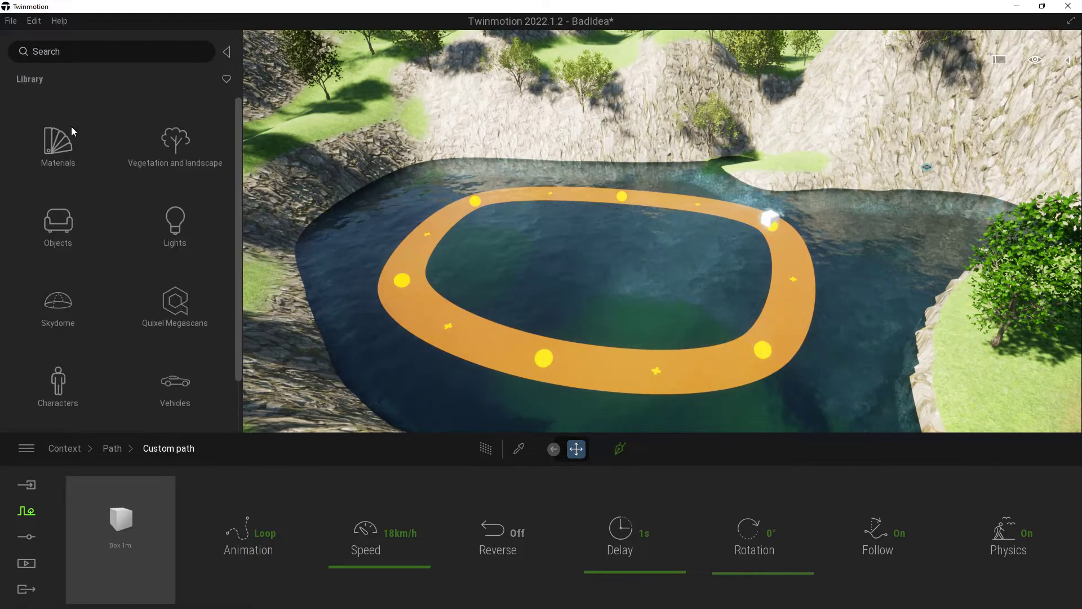
pyautogui.click(183, 385)
pyautogui.click(62, 224)
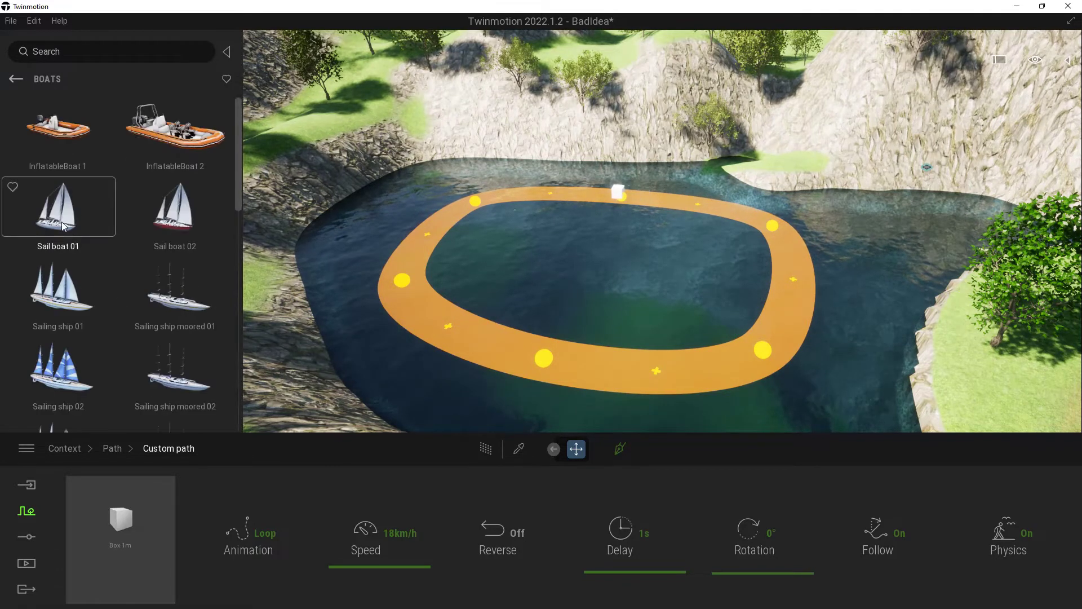
pyautogui.moveTo(70, 136); pyautogui.dragTo(249, 469)
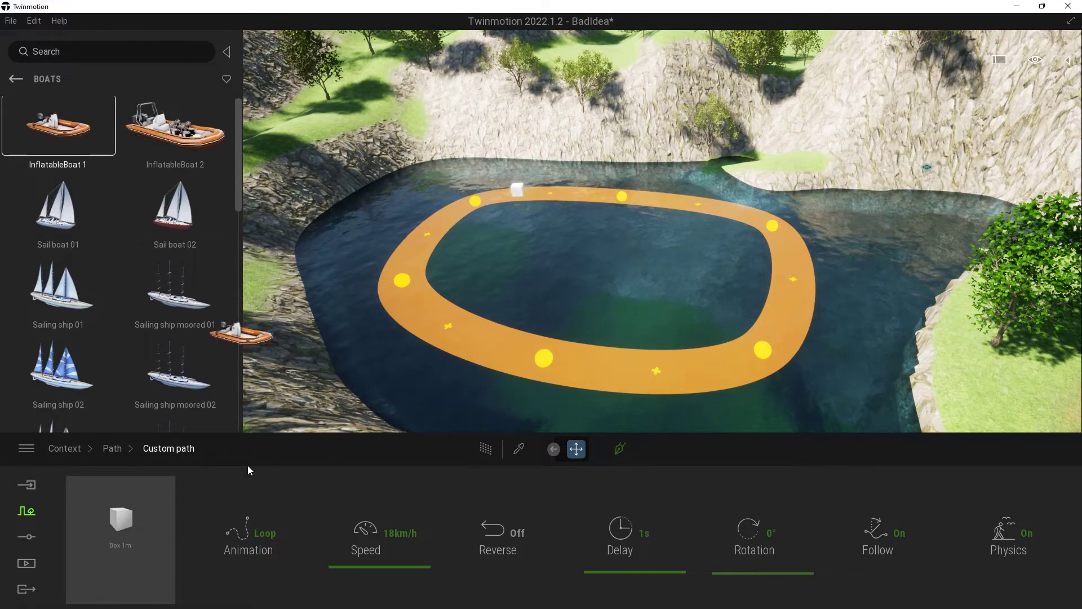
pyautogui.moveTo(135, 512); pyautogui.dragTo(134, 512)
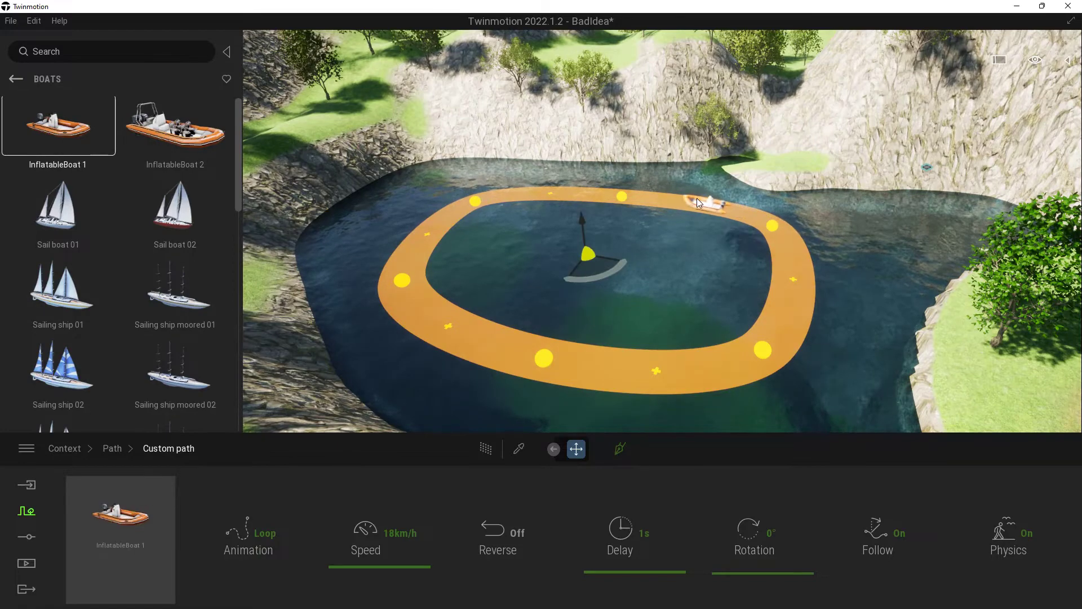
# - Place a separate InflatableBoat 1 on the lake surface inside the custom path's loop
pyautogui.moveTo(542, 272); pyautogui.dragTo(296, 271, button='right')
pyautogui.press('w')
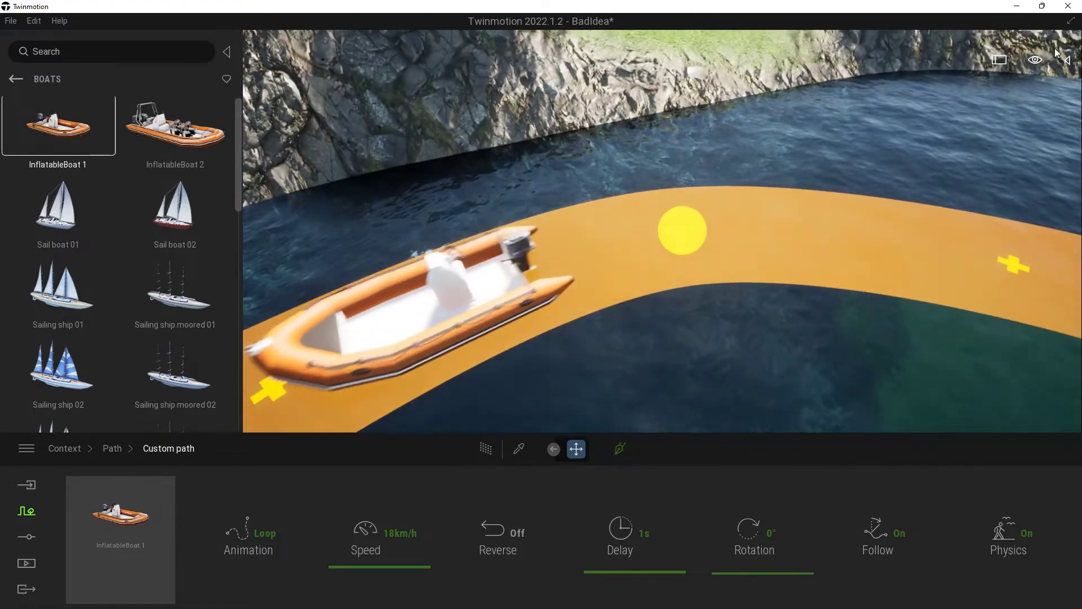
pyautogui.click(1067, 60)
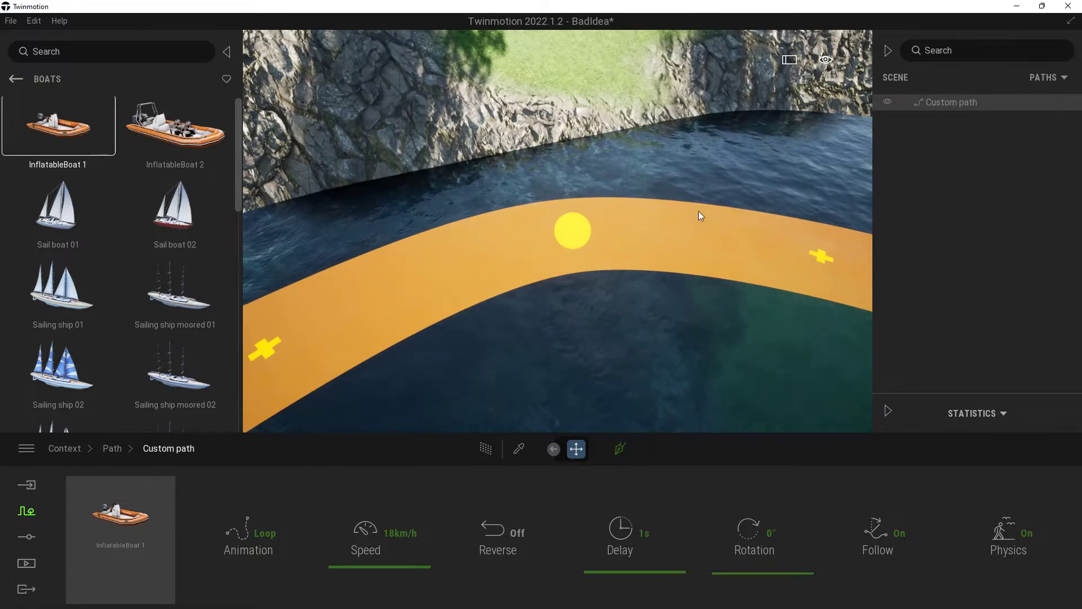
pyautogui.click(889, 51)
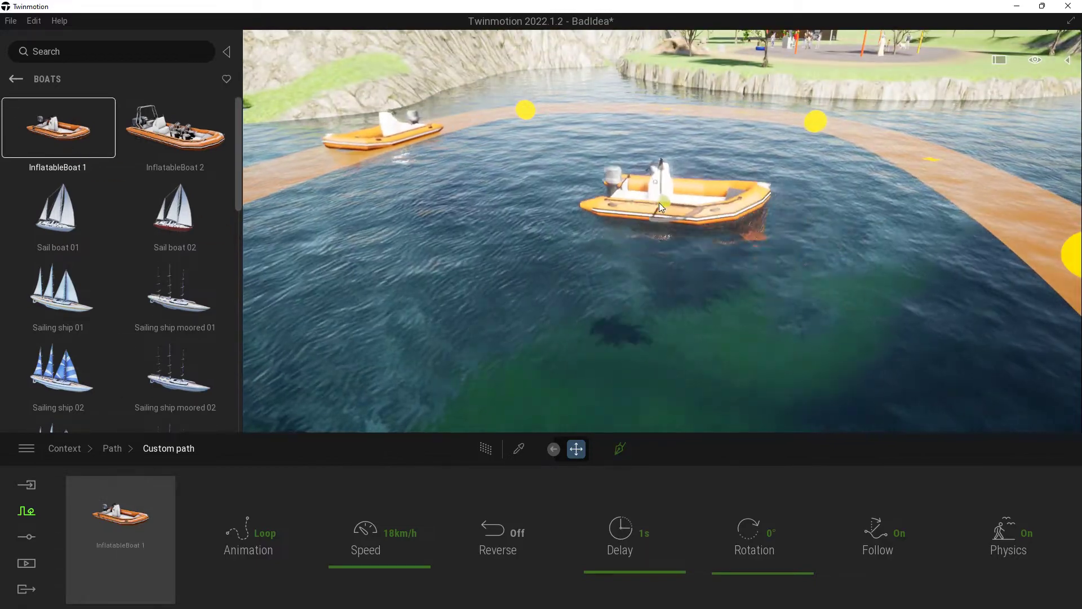
pyautogui.click(649, 208)
# - Place the seated figure Danna from the Posed humans collection under Characters beside the separate boat
pyautogui.click(16, 79)
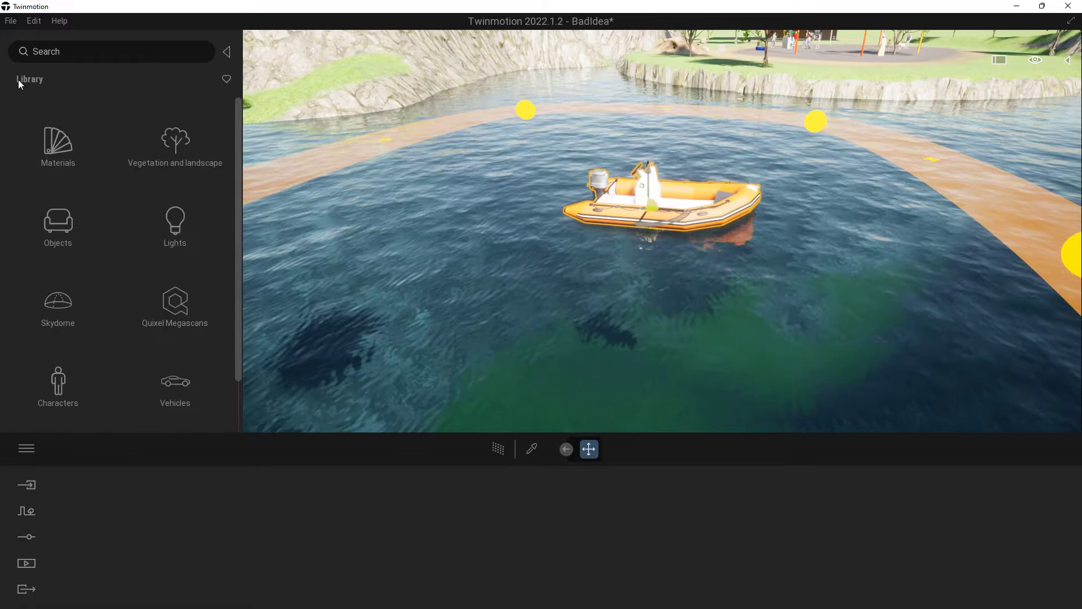
pyautogui.click(59, 383)
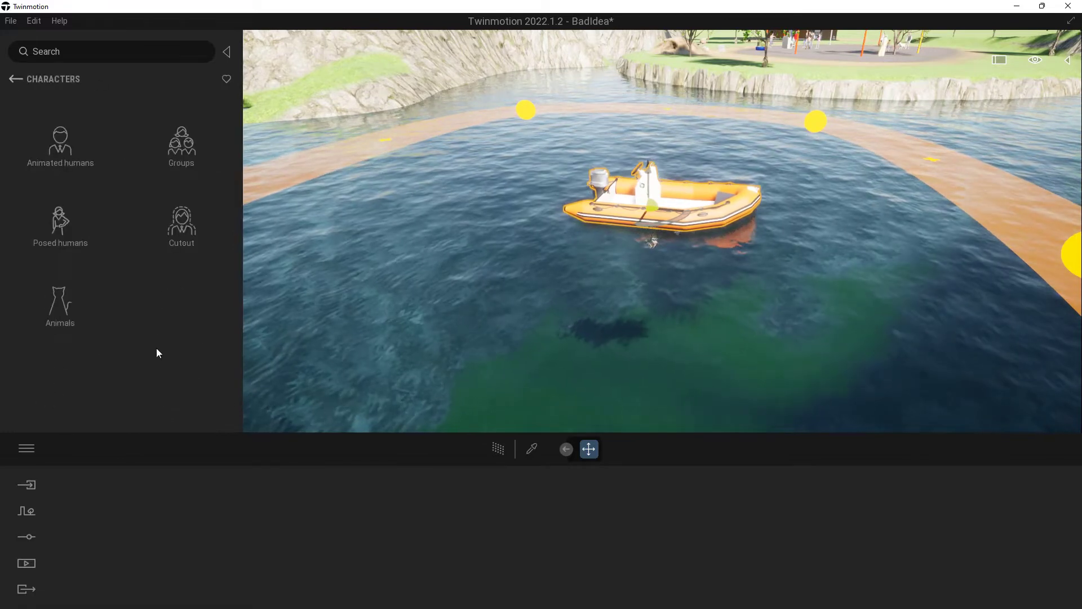
pyautogui.click(58, 224)
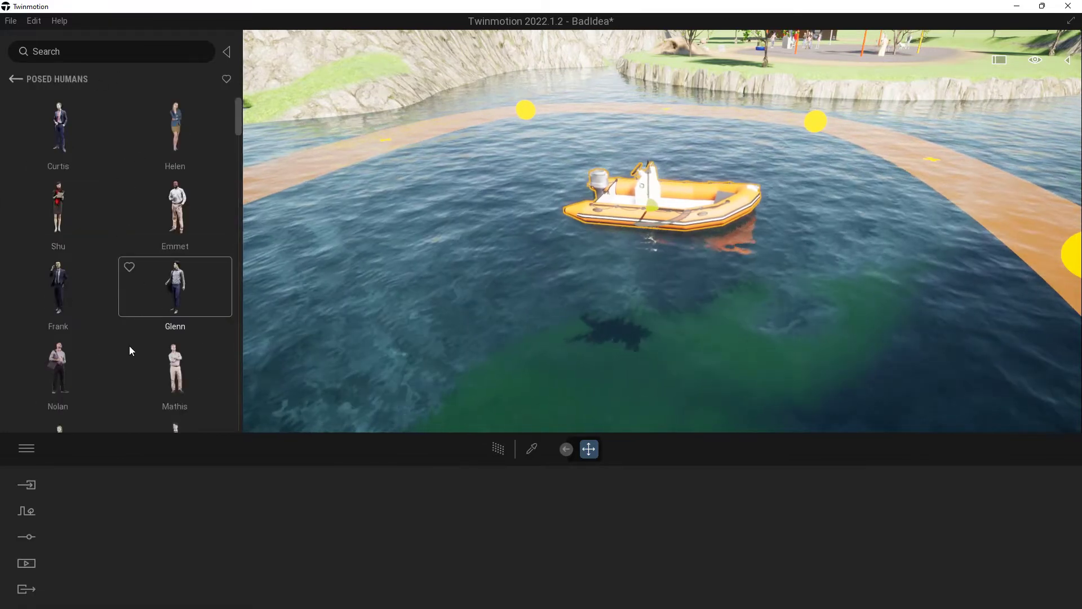
pyautogui.scroll(-3, 143, 199)
pyautogui.scroll(-8, 147, 265)
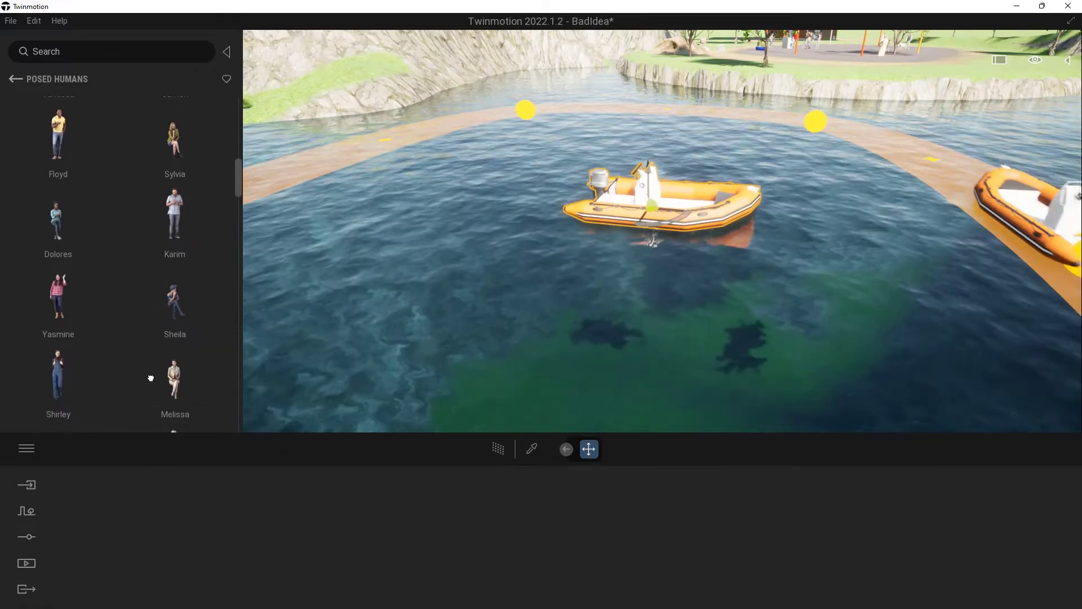
pyautogui.scroll(-3, 150, 299)
pyautogui.scroll(-8, 150, 300)
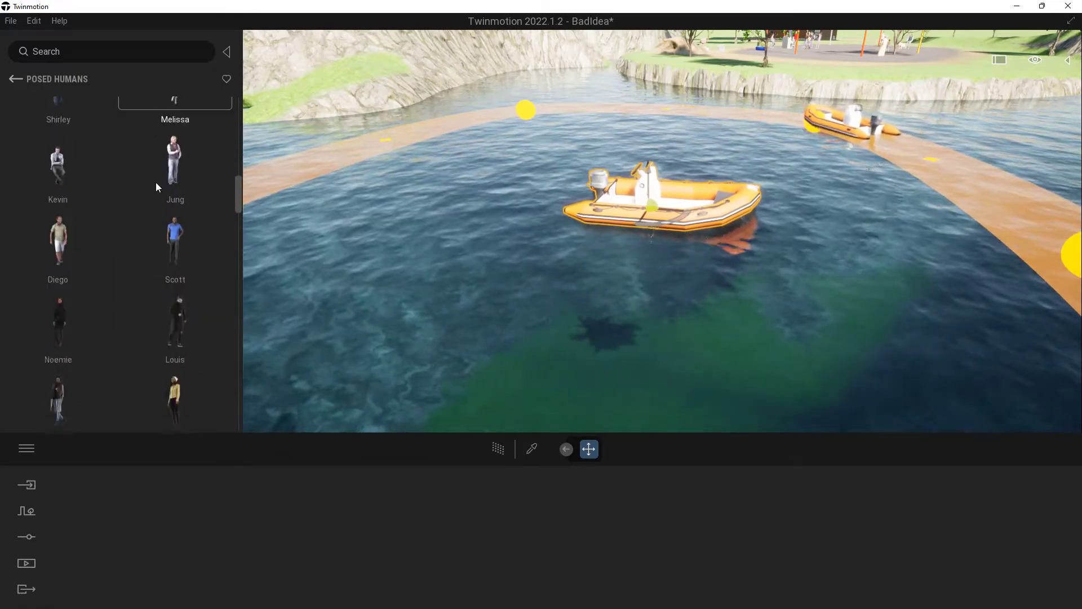
pyautogui.scroll(-10, 152, 251)
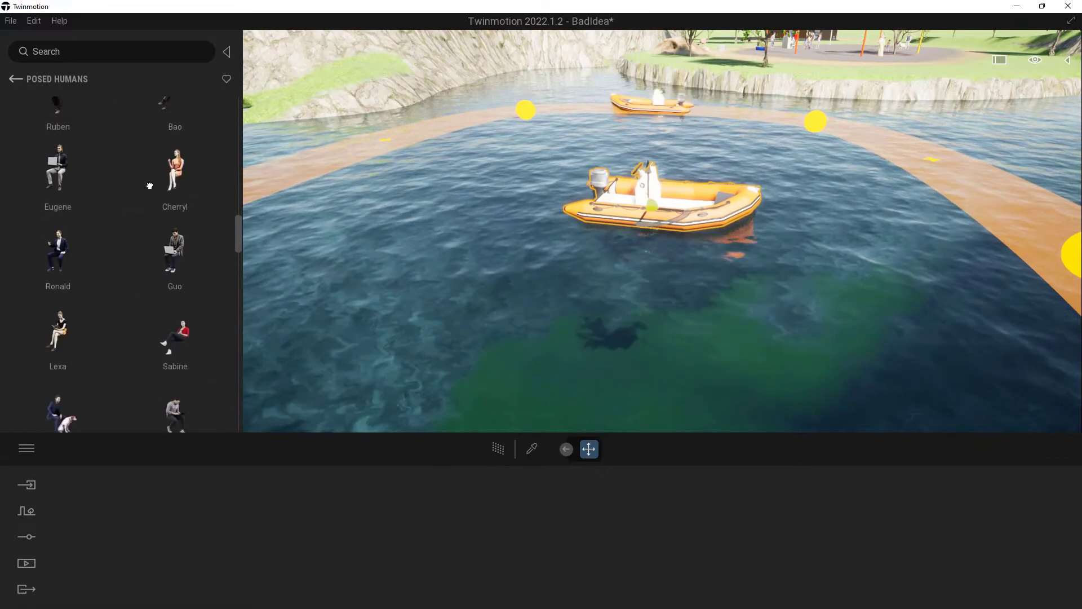
pyautogui.scroll(-5, 152, 251)
pyautogui.moveTo(193, 383); pyautogui.dragTo(627, 231)
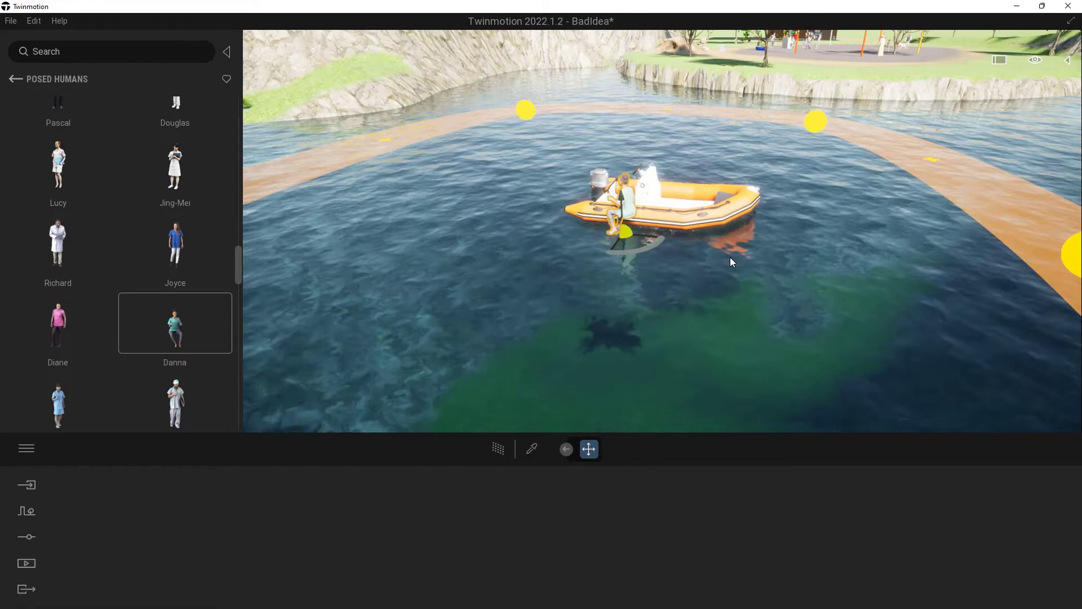
# - Rotate Danna to face the boat's console and move her inside the boat behind it
pyautogui.press('f')
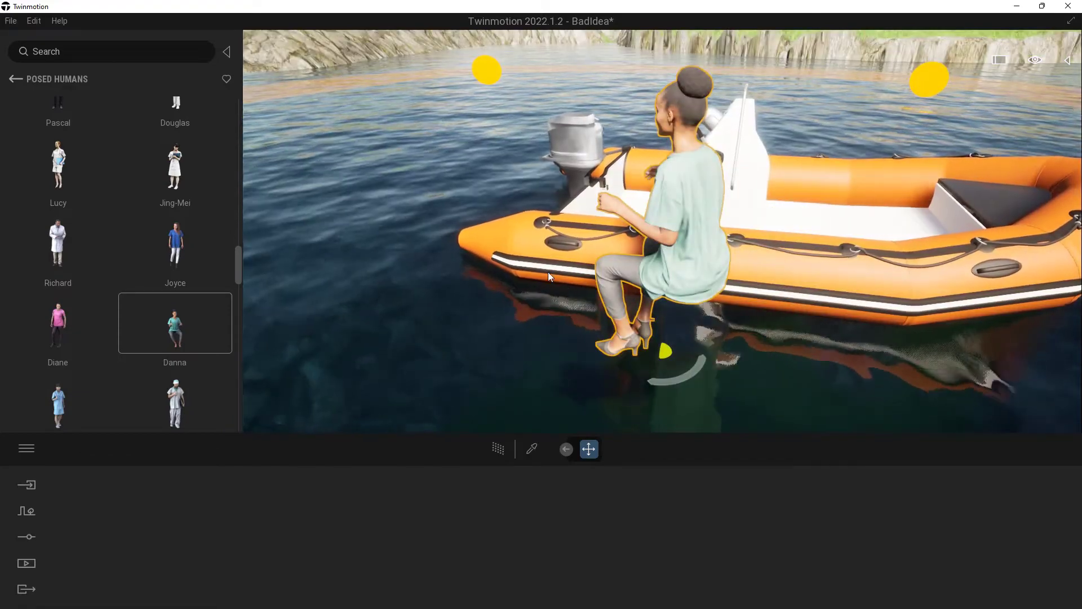
pyautogui.keyDown('shift'); pyautogui.moveTo(548, 272); pyautogui.dragTo(597, 304, button='middle'); pyautogui.keyUp('shift')
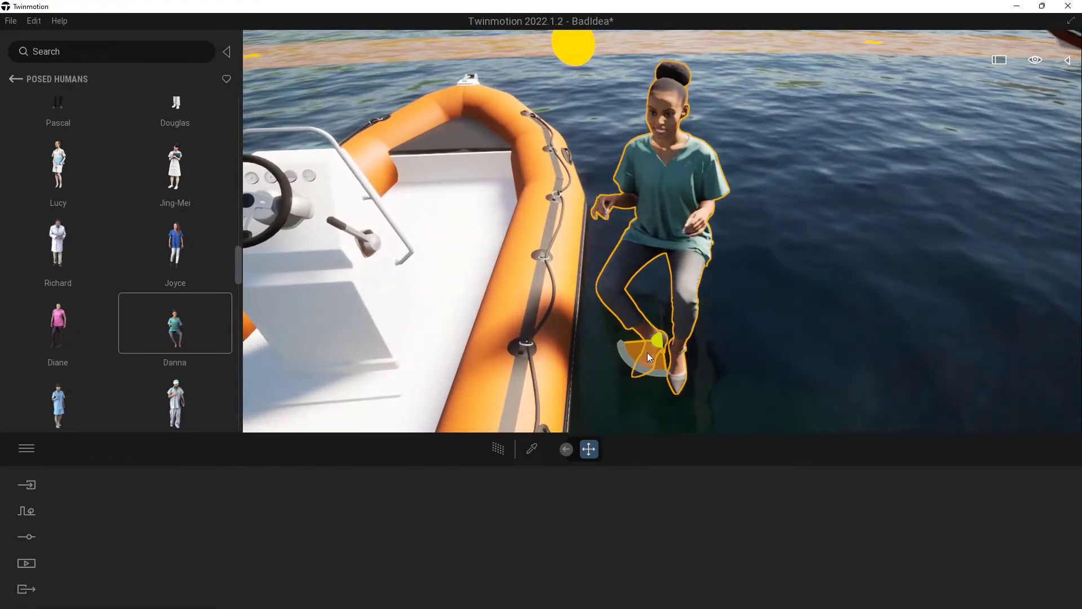
pyautogui.moveTo(647, 353); pyautogui.dragTo(368, 434)
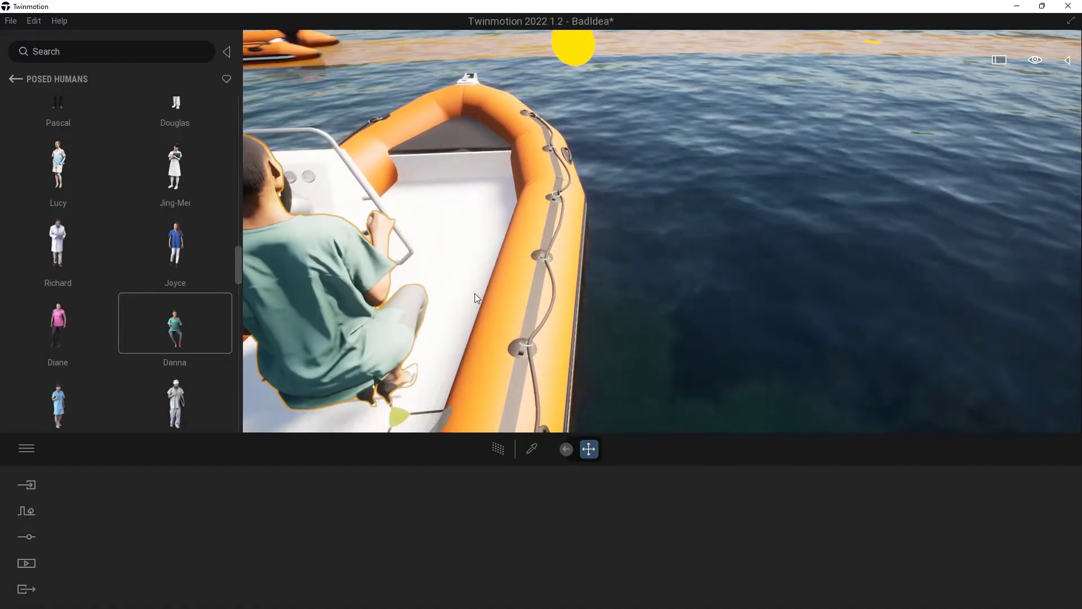
pyautogui.keyDown('shift'); pyautogui.moveTo(474, 293); pyautogui.dragTo(569, 316, button='middle'); pyautogui.keyUp('shift')
pyautogui.scroll(-3, 478, 299)
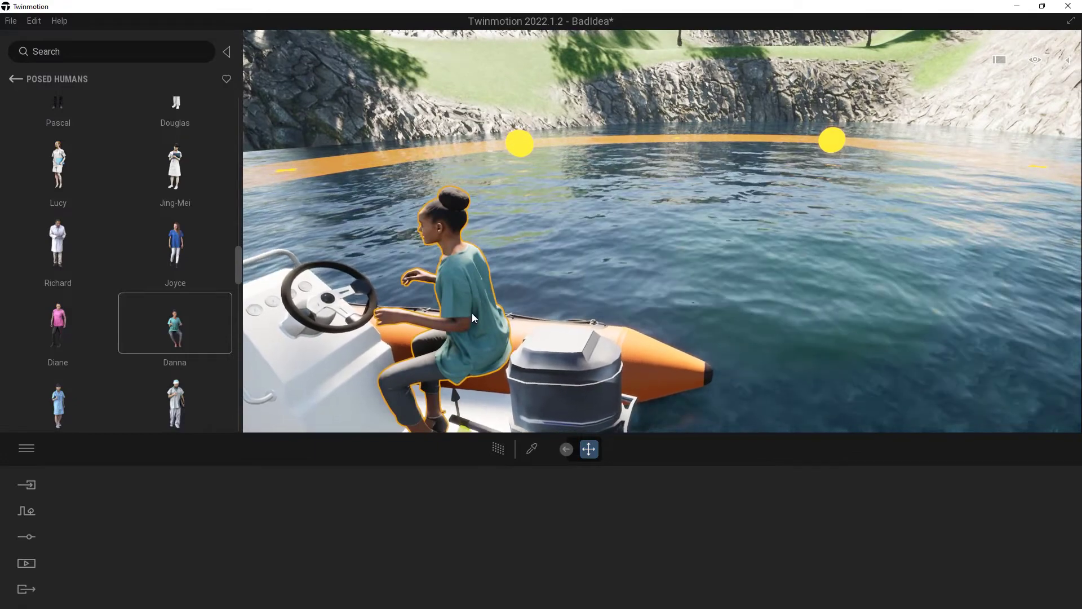
# - Shift the separate InflatableBoat 1 so that its steering wheel sits directly in front of Danna
pyautogui.click(529, 337)
pyautogui.moveTo(519, 260); pyautogui.dragTo(444, 272)
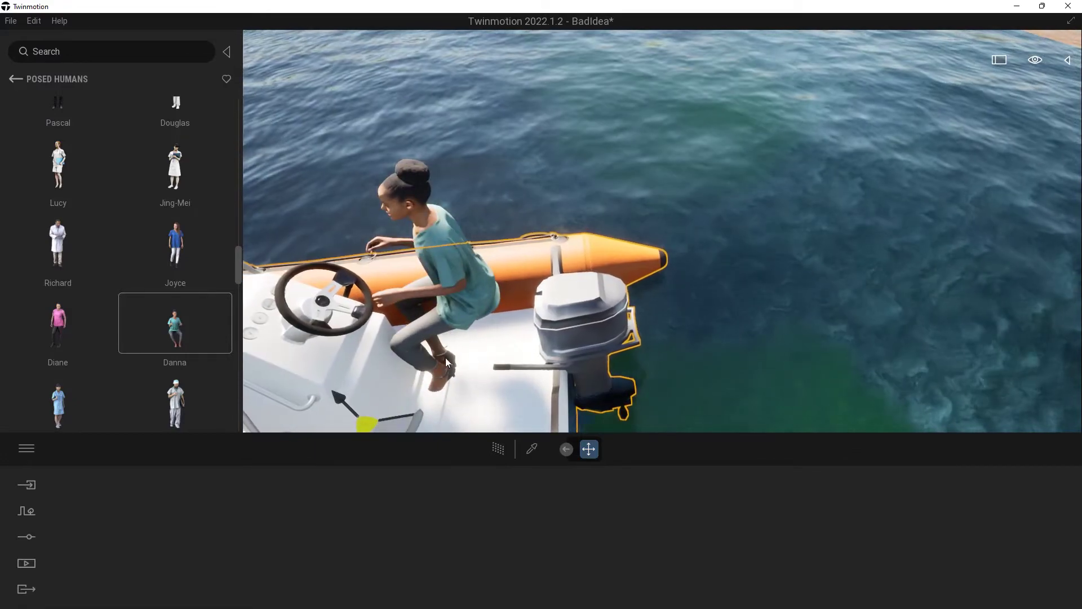
pyautogui.press('f')
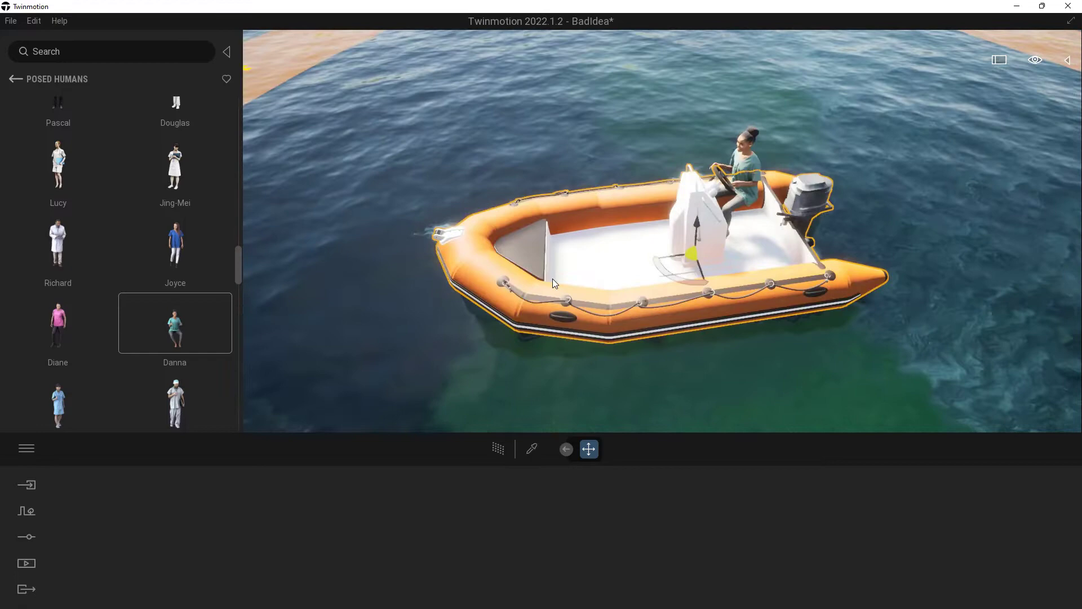
pyautogui.keyDown('shift'); pyautogui.moveTo(669, 119); pyautogui.dragTo(669, 180, button='middle'); pyautogui.keyUp('shift')
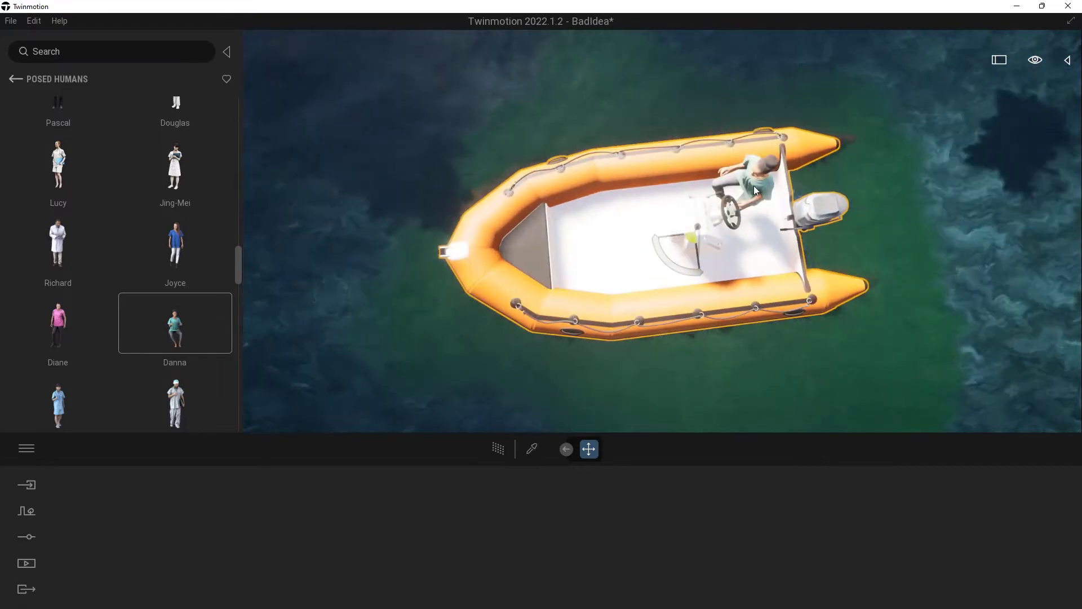
pyautogui.moveTo(683, 254); pyautogui.dragTo(671, 226)
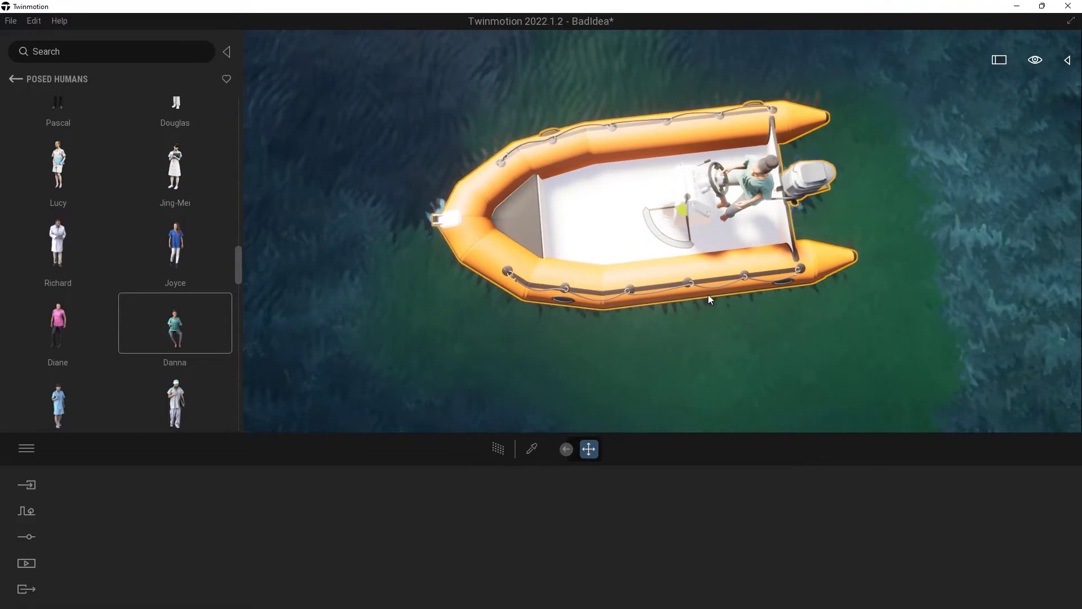
pyautogui.keyDown('shift'); pyautogui.moveTo(708, 294); pyautogui.dragTo(690, 231, button='middle'); pyautogui.keyUp('shift')
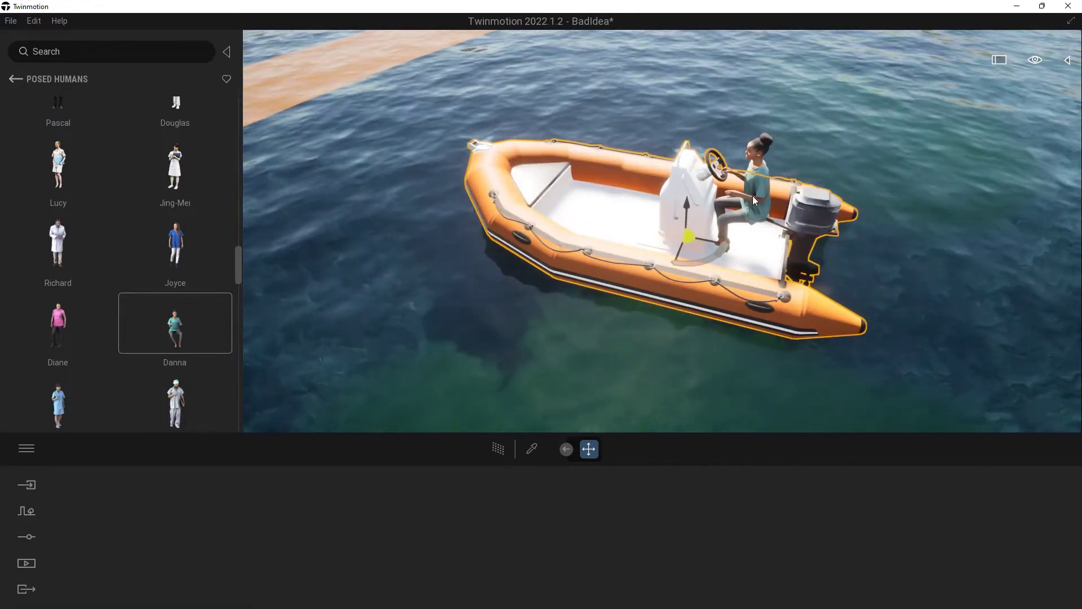
pyautogui.keyDown('shift'); pyautogui.moveTo(731, 289); pyautogui.dragTo(784, 248, button='middle'); pyautogui.keyUp('shift')
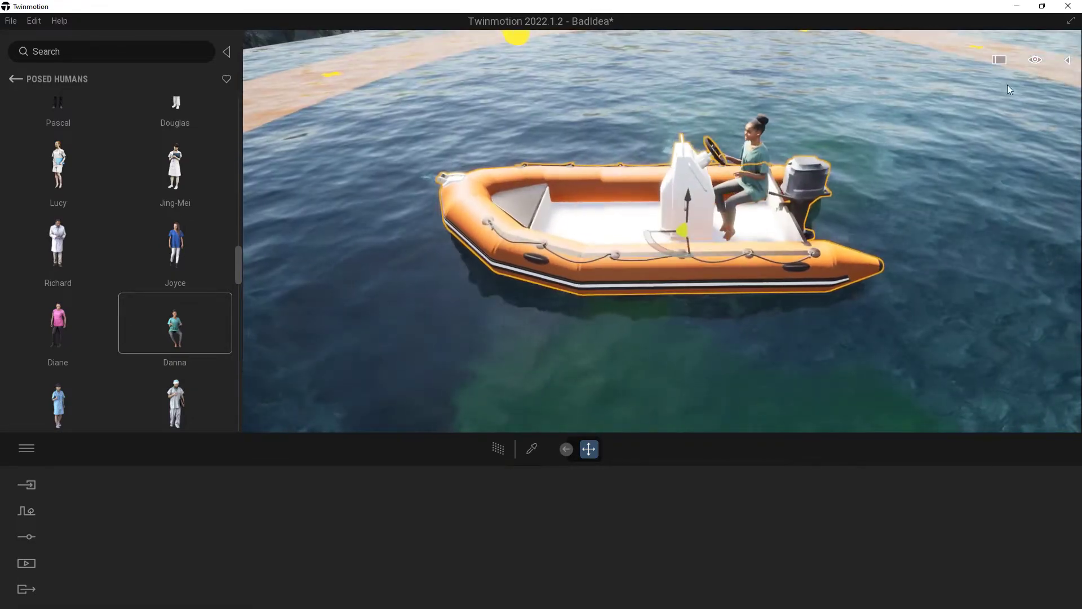
# - Show all object types in the scene hierarchy, nest Danna under InflatableBoat 1 and rotate her slightly
pyautogui.click(1068, 61)
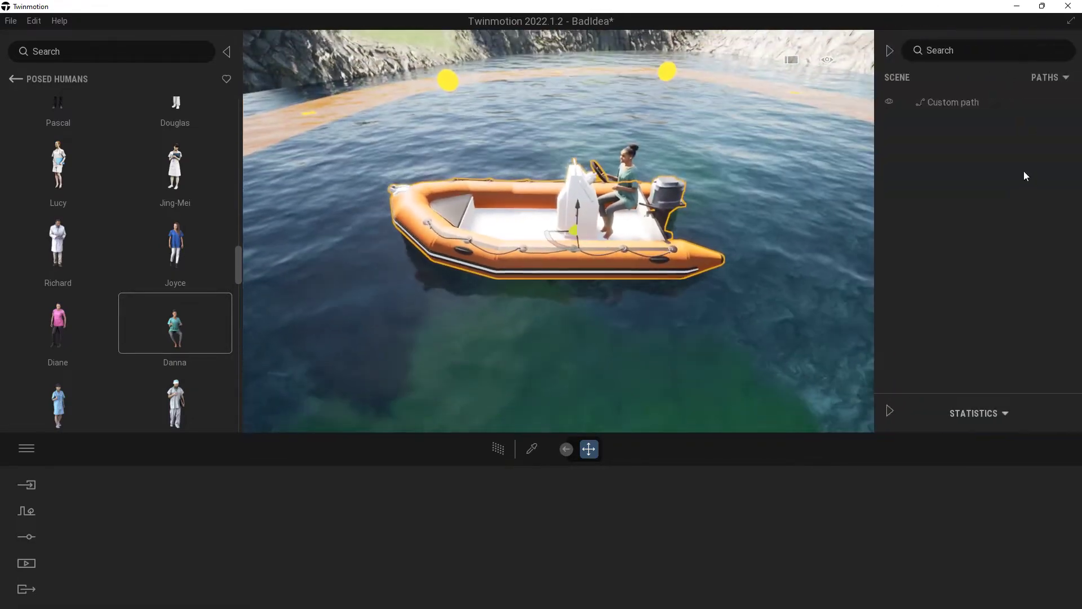
pyautogui.click(1032, 80)
pyautogui.click(1030, 107)
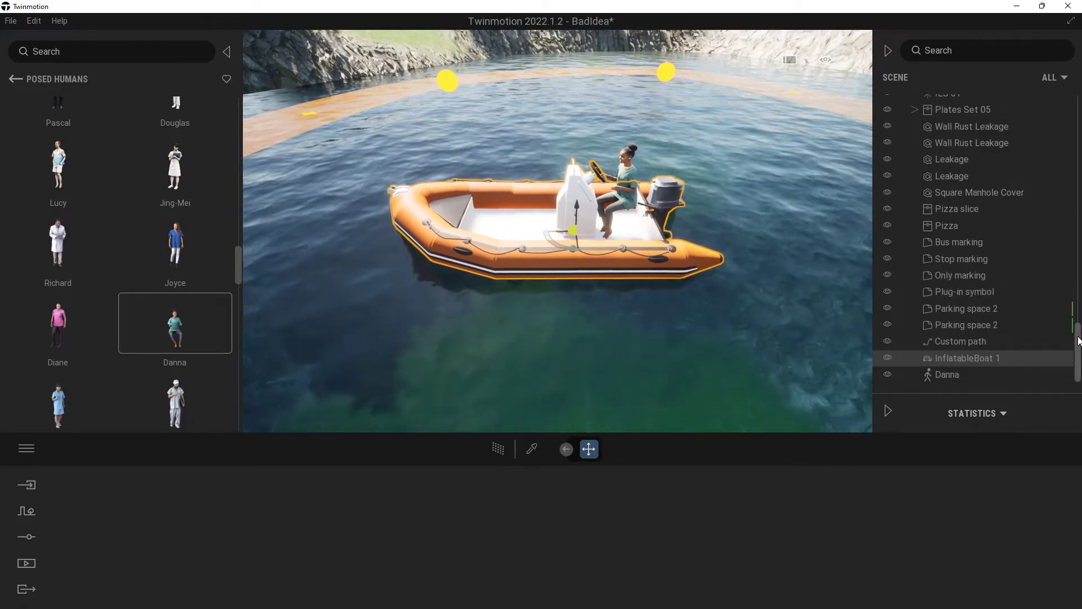
pyautogui.moveTo(945, 376); pyautogui.dragTo(967, 360)
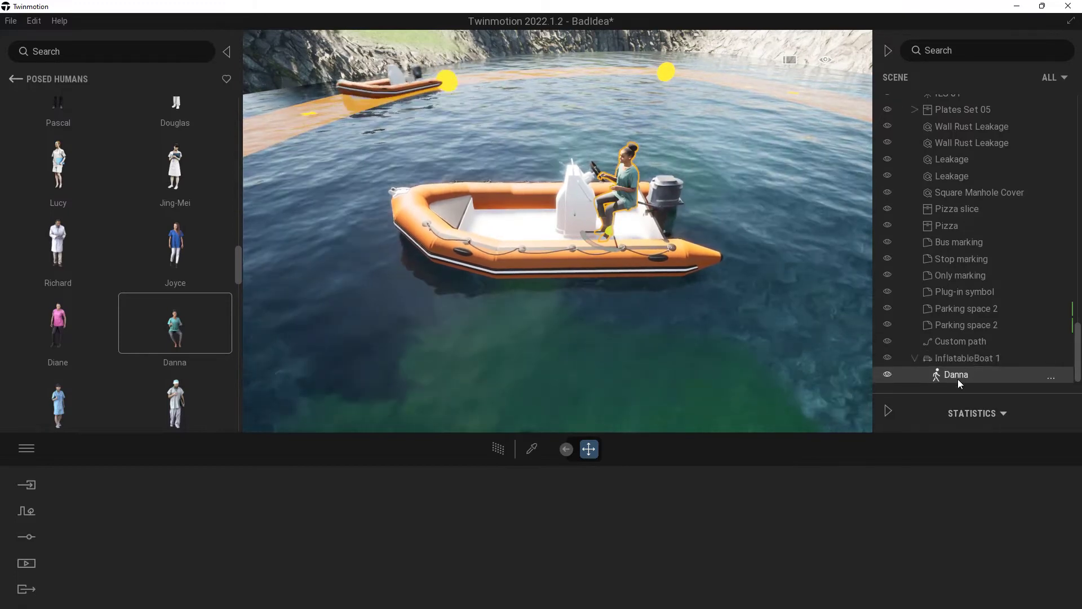
pyautogui.moveTo(601, 235); pyautogui.dragTo(592, 239)
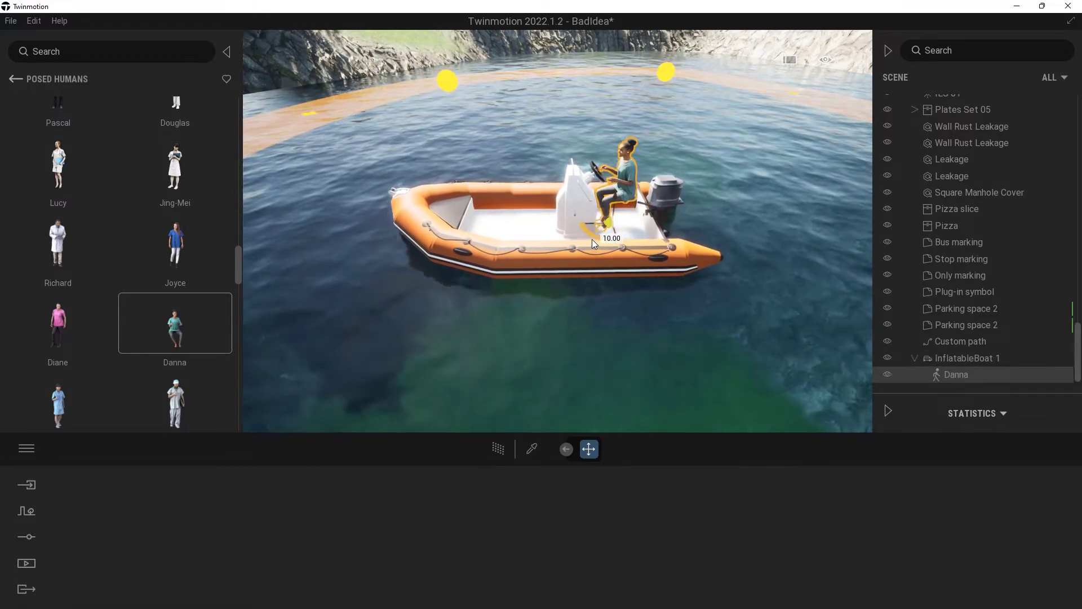
# - Add InflatableBoat 1 together with its nested Danna to the user library
pyautogui.click(970, 360)
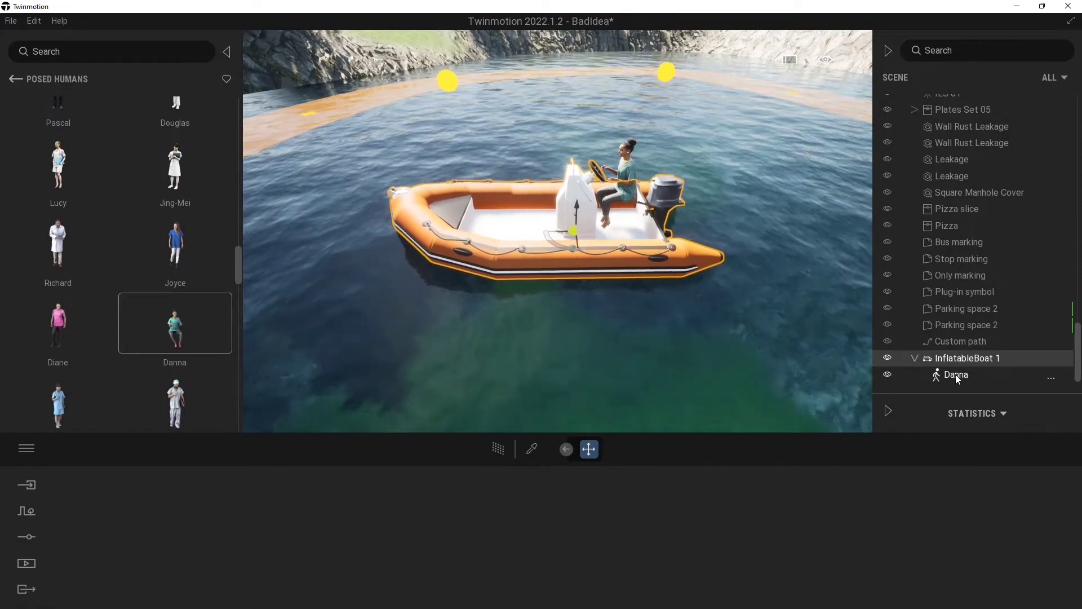
pyautogui.rightClick(965, 359)
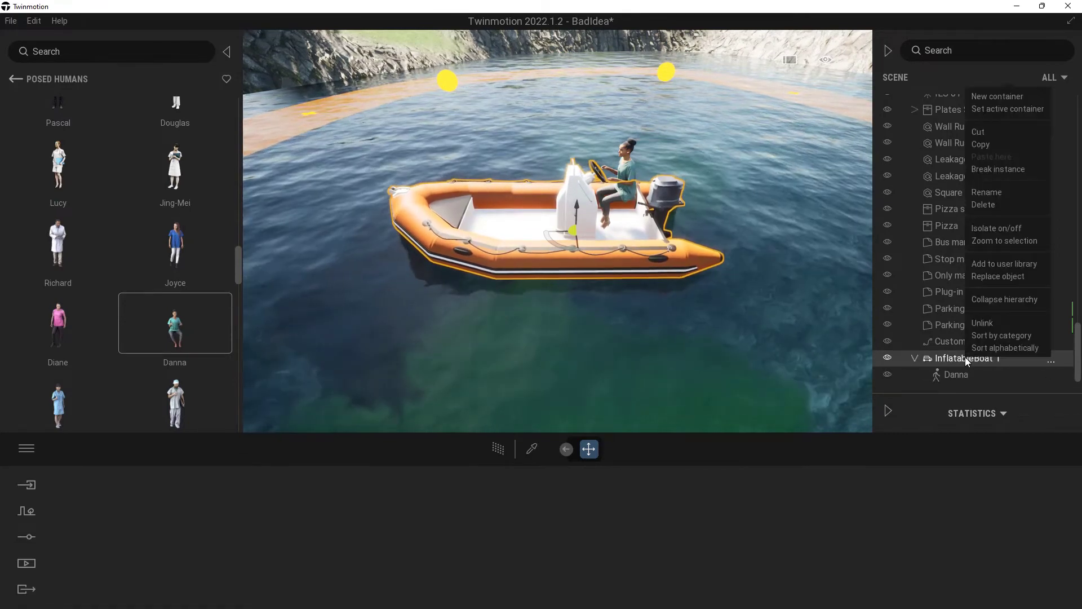
pyautogui.click(1003, 263)
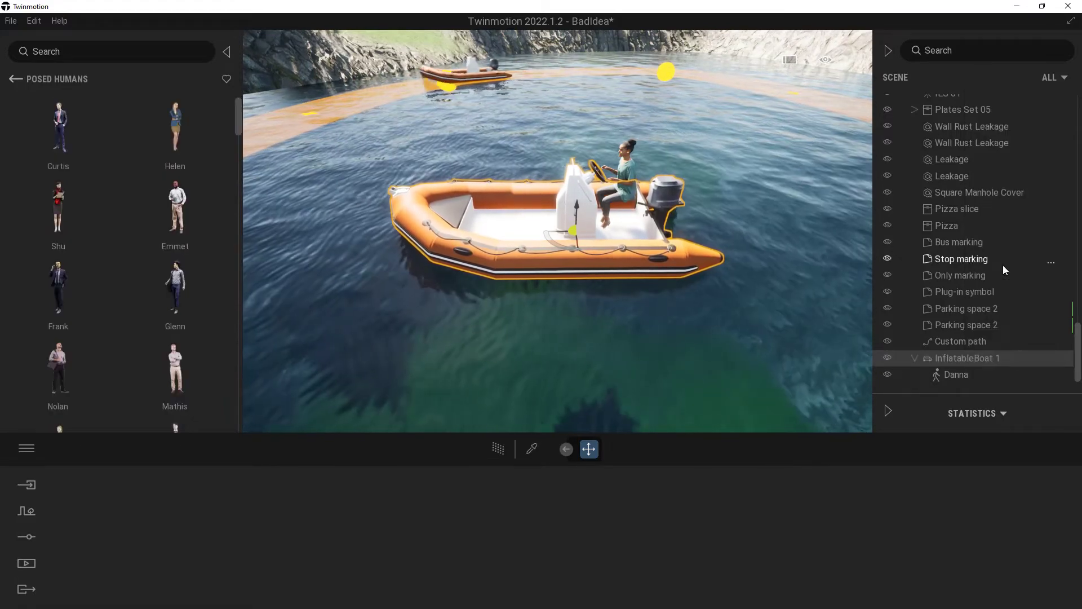
# - Replace the custom path's boat with the user library's InflatableBoat 1 that carries Danna, and watch it travel the loop
pyautogui.click(36, 77)
pyautogui.click(18, 76)
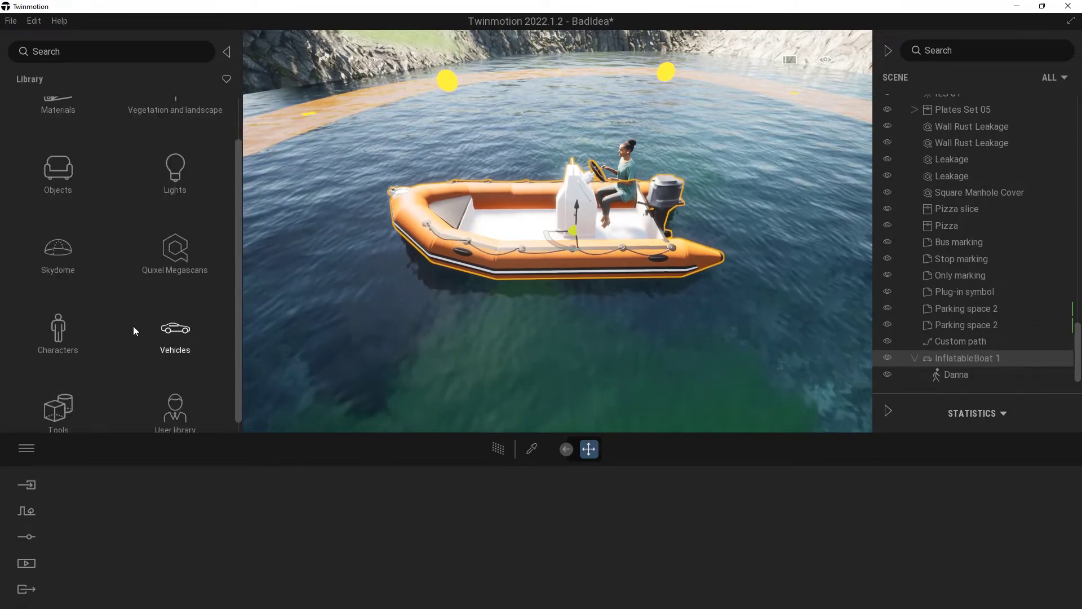
pyautogui.click(174, 409)
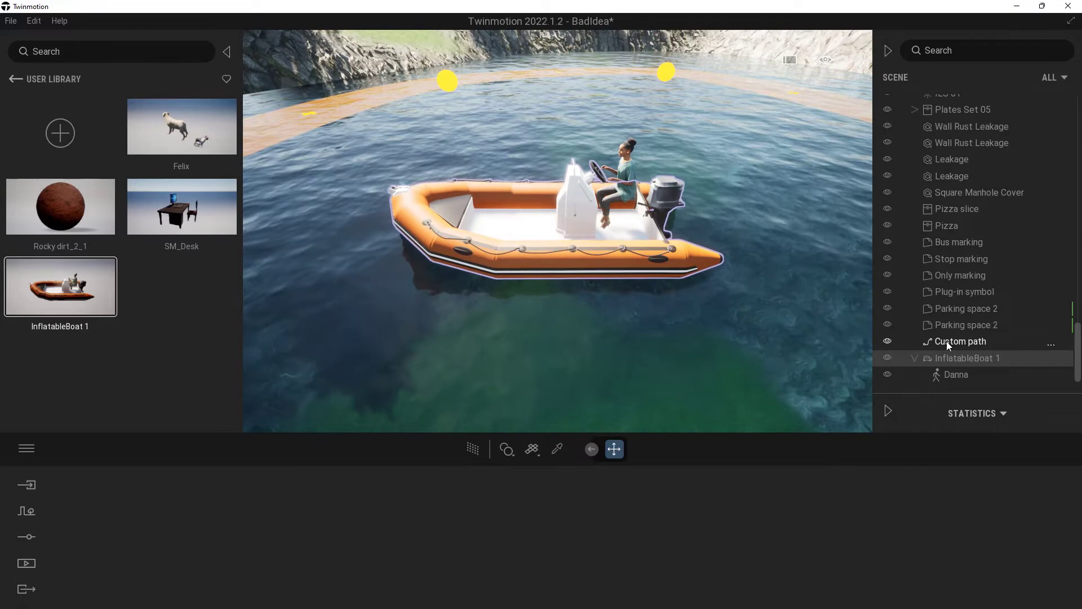
pyautogui.click(946, 341)
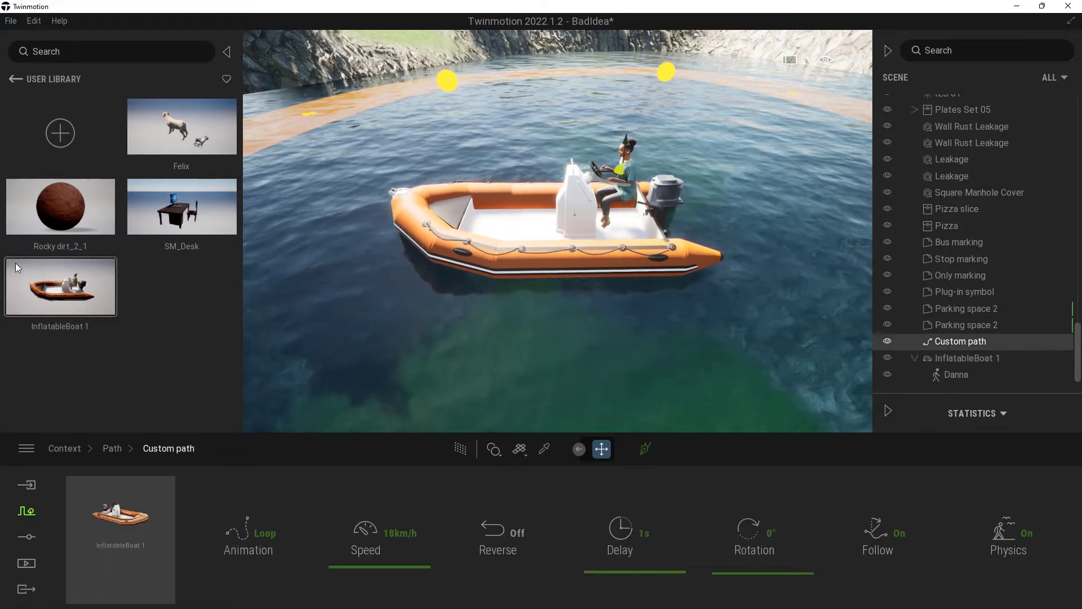
pyautogui.moveTo(16, 262); pyautogui.dragTo(142, 528)
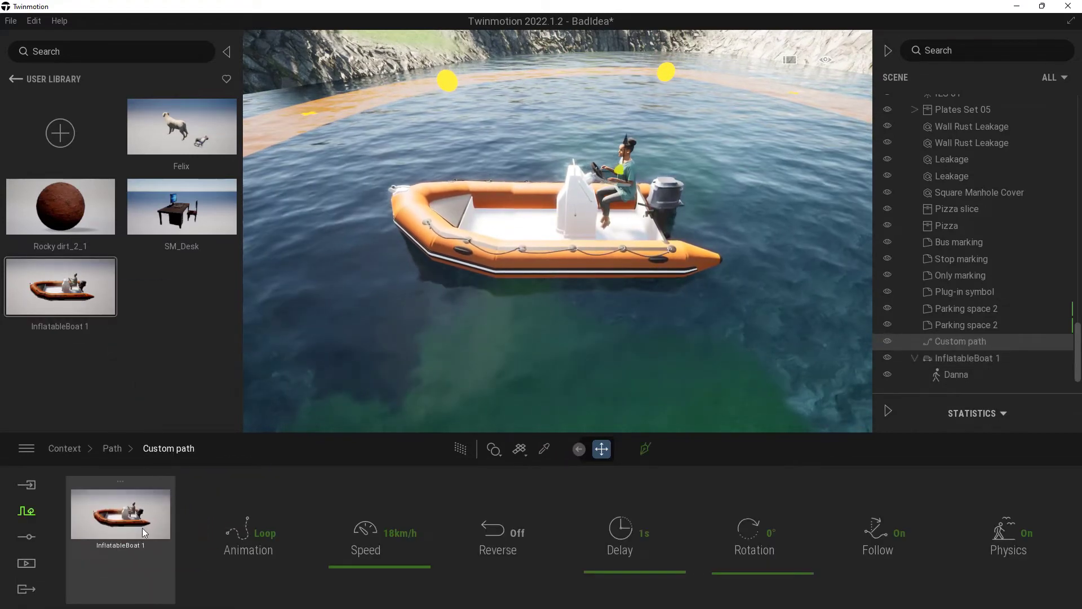
pyautogui.moveTo(424, 188); pyautogui.dragTo(541, 180, button='right')
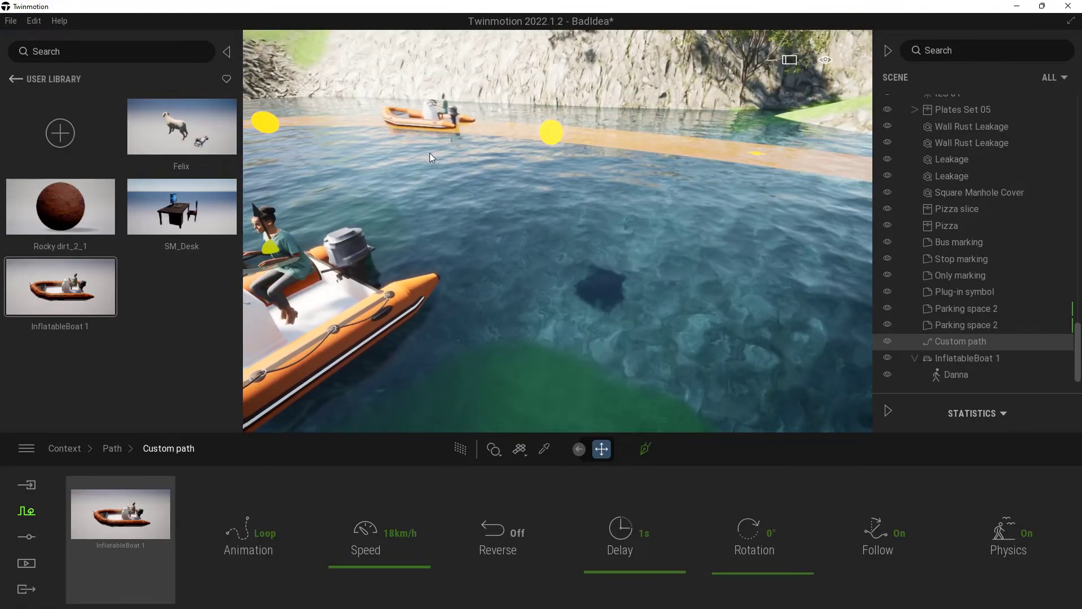
pyautogui.press('s')
pyautogui.moveTo(429, 154); pyautogui.dragTo(370, 175, button='right')
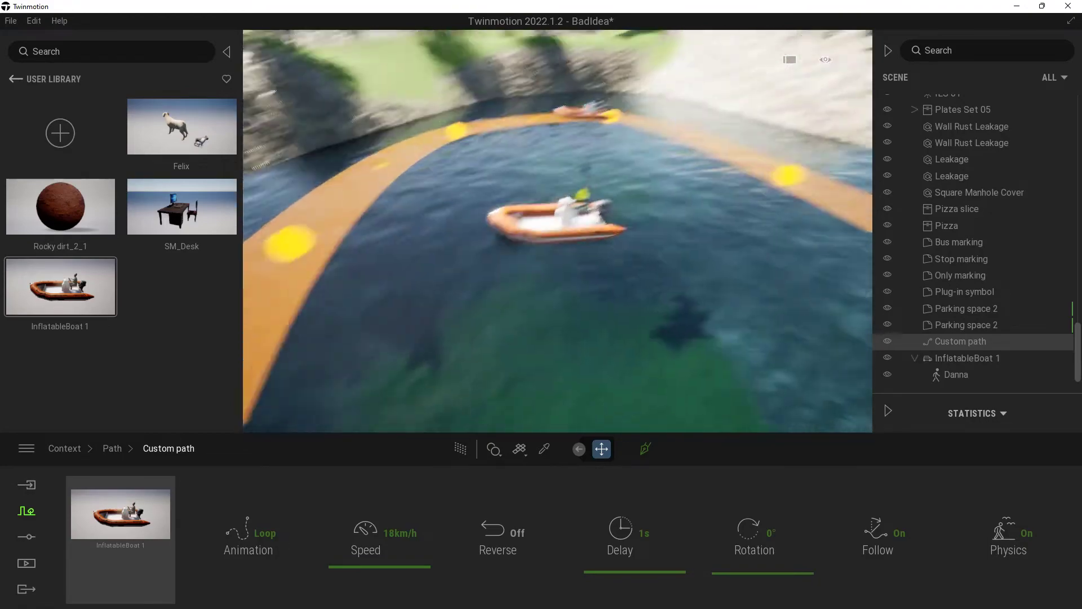
pyautogui.moveTo(532, 134); pyautogui.dragTo(517, 136, button='right')
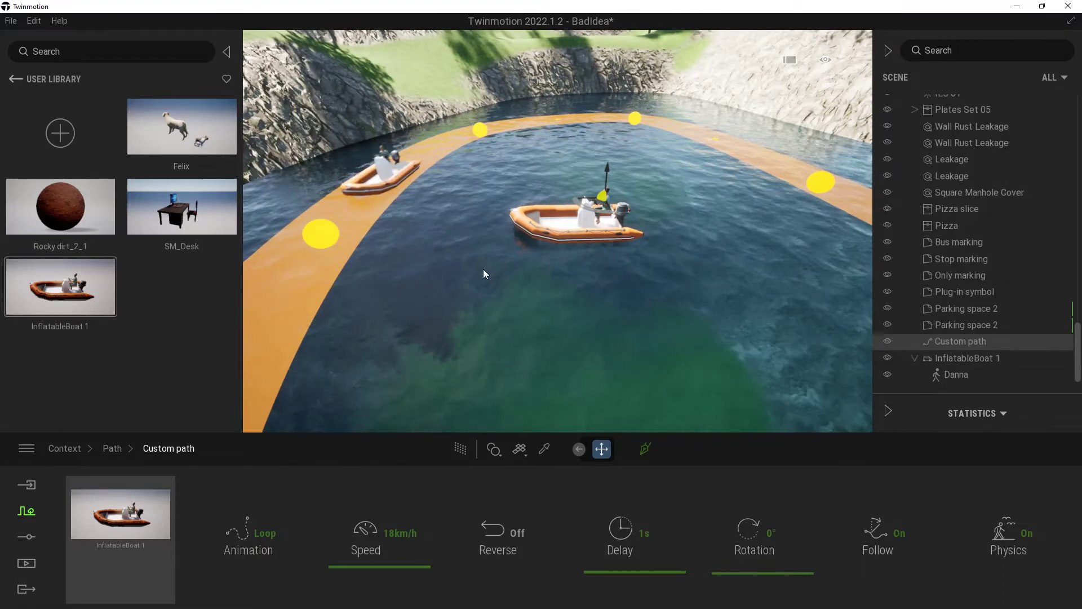
pyautogui.moveTo(480, 246); pyautogui.dragTo(603, 232, button='middle')
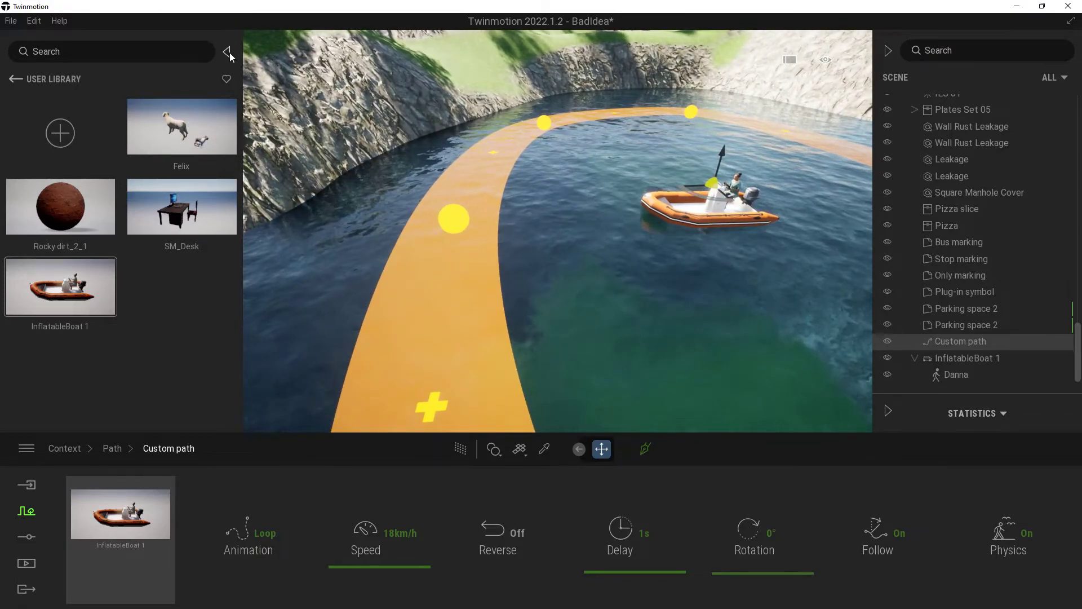
# - Replace the boat on the custom path with Helicopter 01 from the library's Aircraft vehicles
pyautogui.click(14, 81)
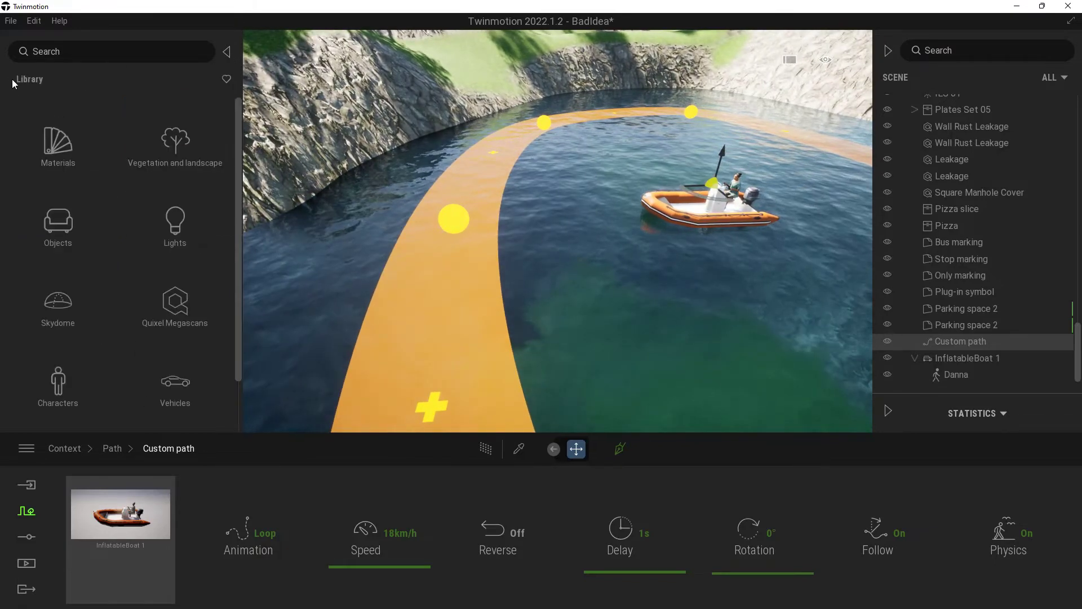
pyautogui.click(201, 386)
pyautogui.click(177, 221)
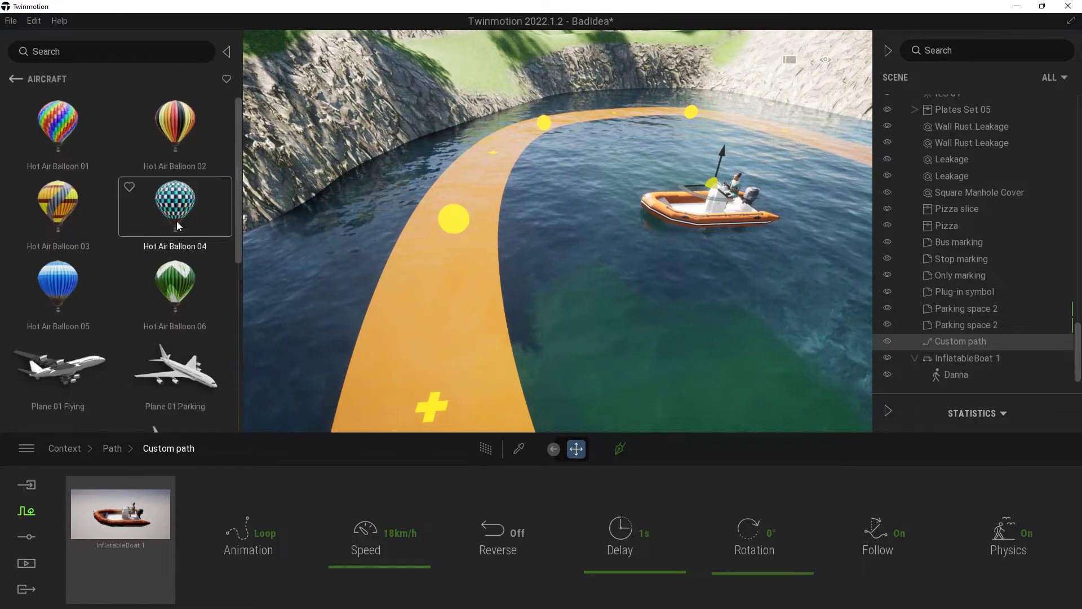
pyautogui.moveTo(174, 366)
pyautogui.scroll(-7, 172, 323)
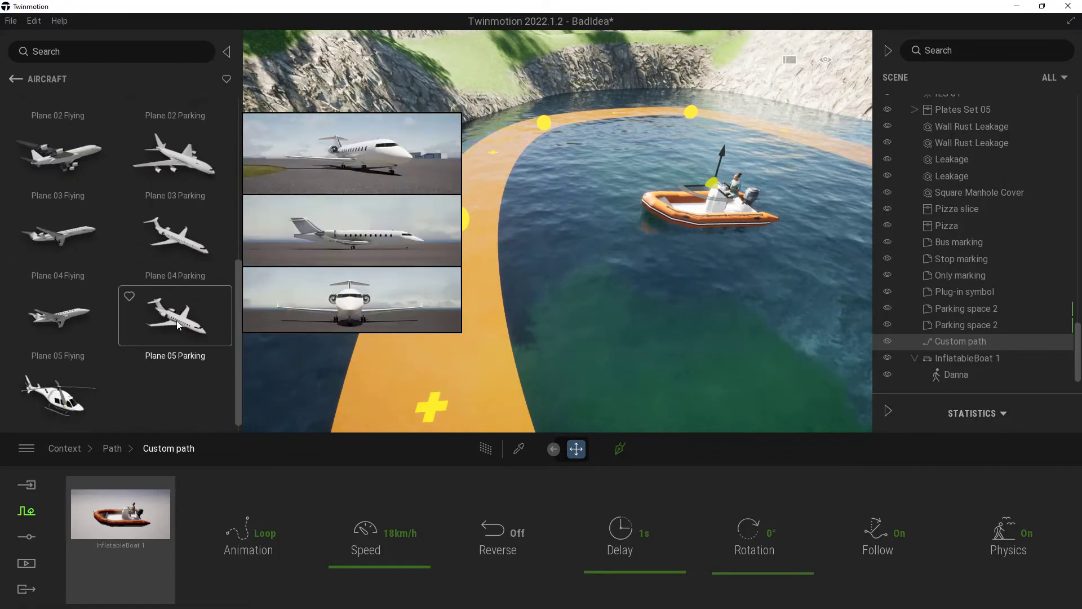
pyautogui.moveTo(95, 383); pyautogui.dragTo(120, 522)
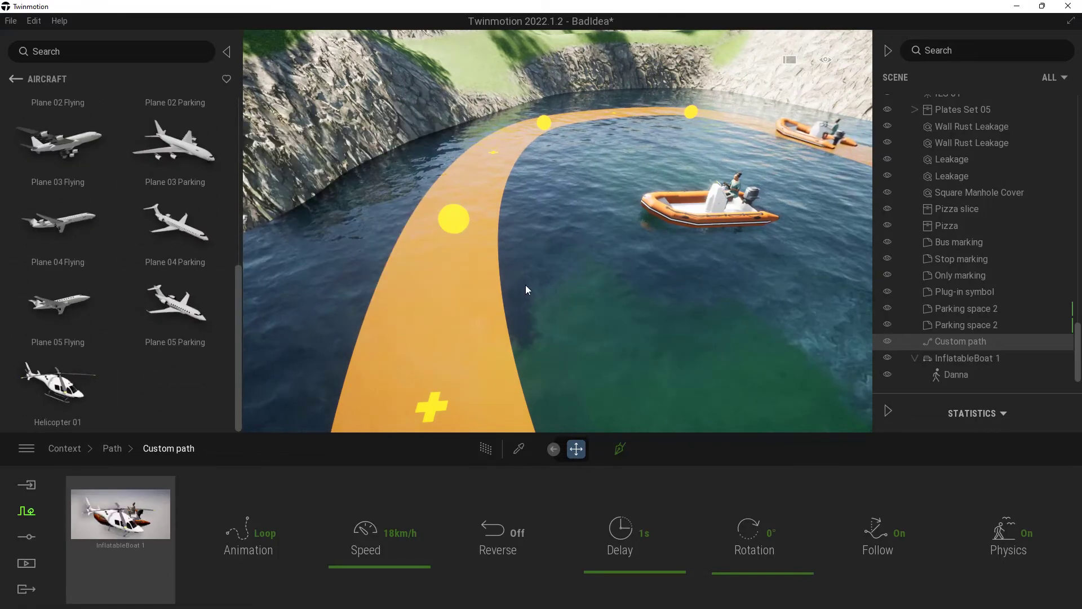
# - Raise one control point of the custom path above the lake surface, on the stretch beside the rocky bank
pyautogui.moveTo(600, 178)
pyautogui.mouseDown(button='middle')
pyautogui.moveTo(733, 192)
pyautogui.moveTo(604, 192)
pyautogui.mouseUp(button='middle')
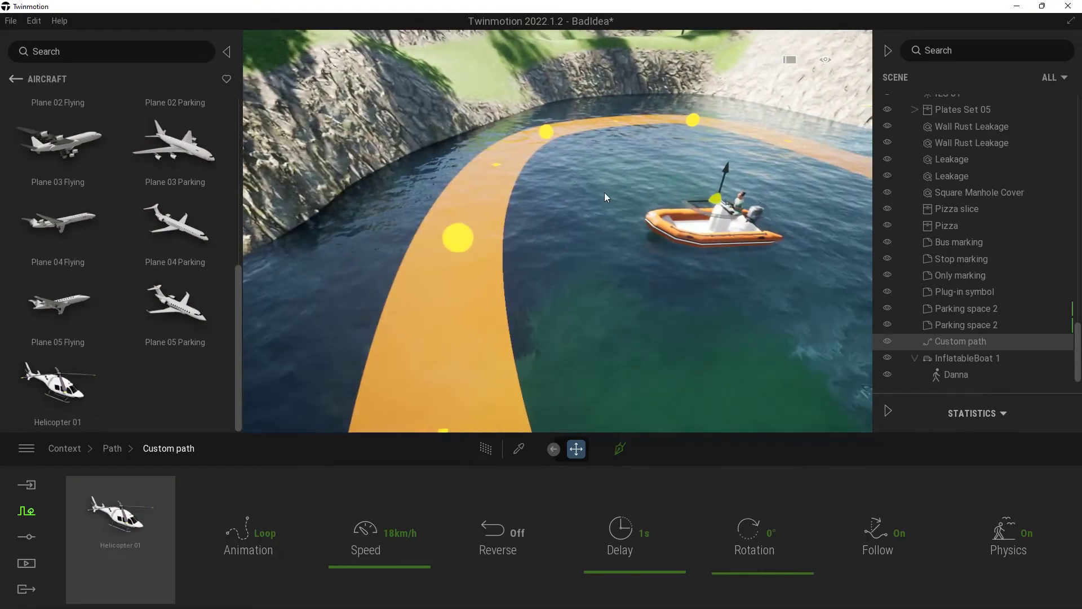
pyautogui.scroll(-5, 605, 192)
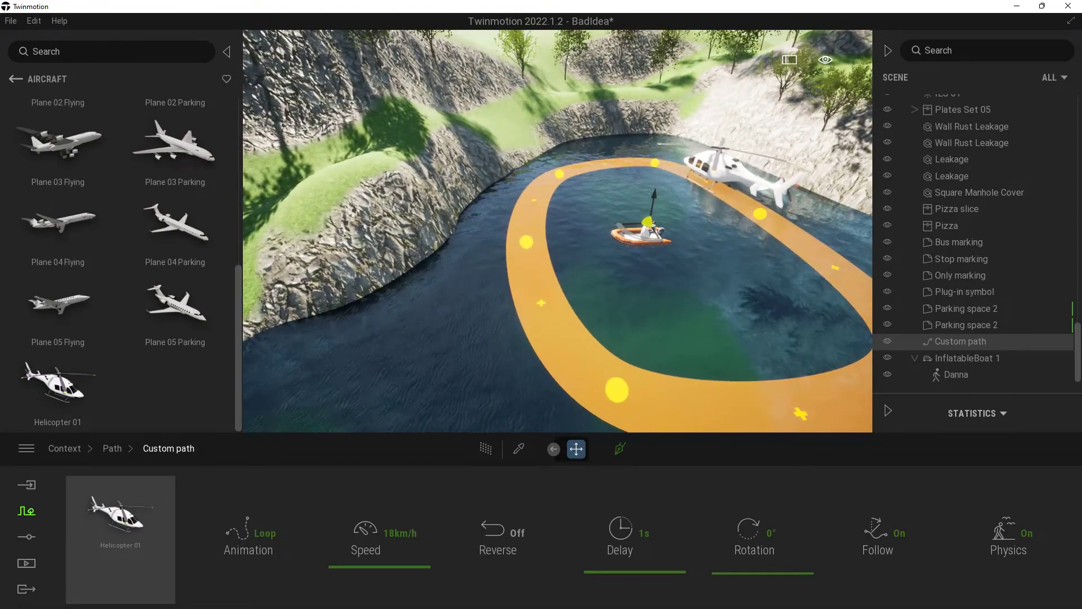
pyautogui.moveTo(671, 327); pyautogui.dragTo(660, 284, button='middle')
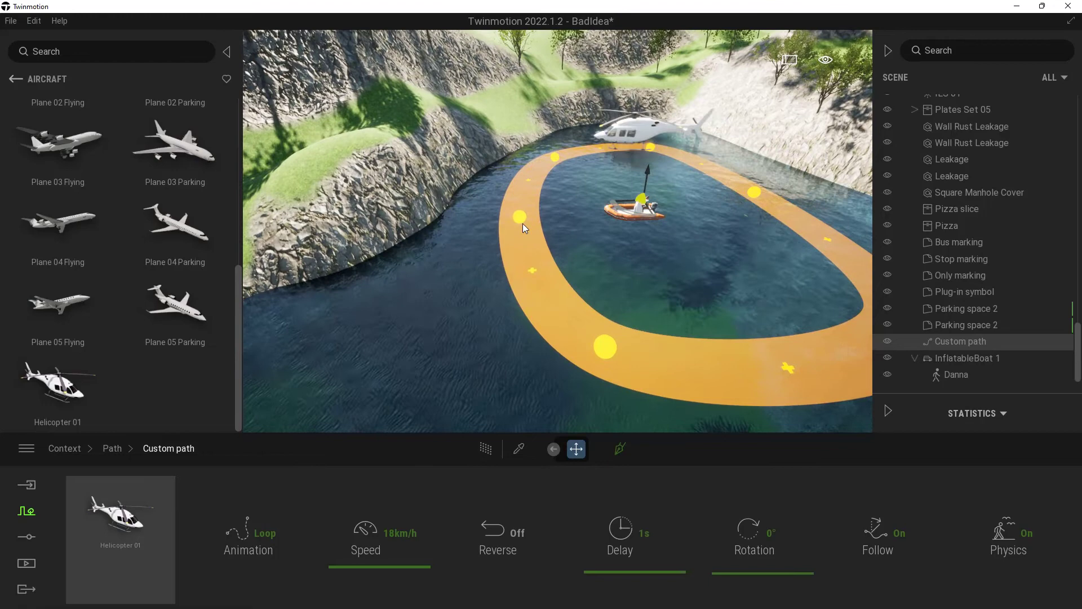
pyautogui.moveTo(521, 219); pyautogui.dragTo(514, 154)
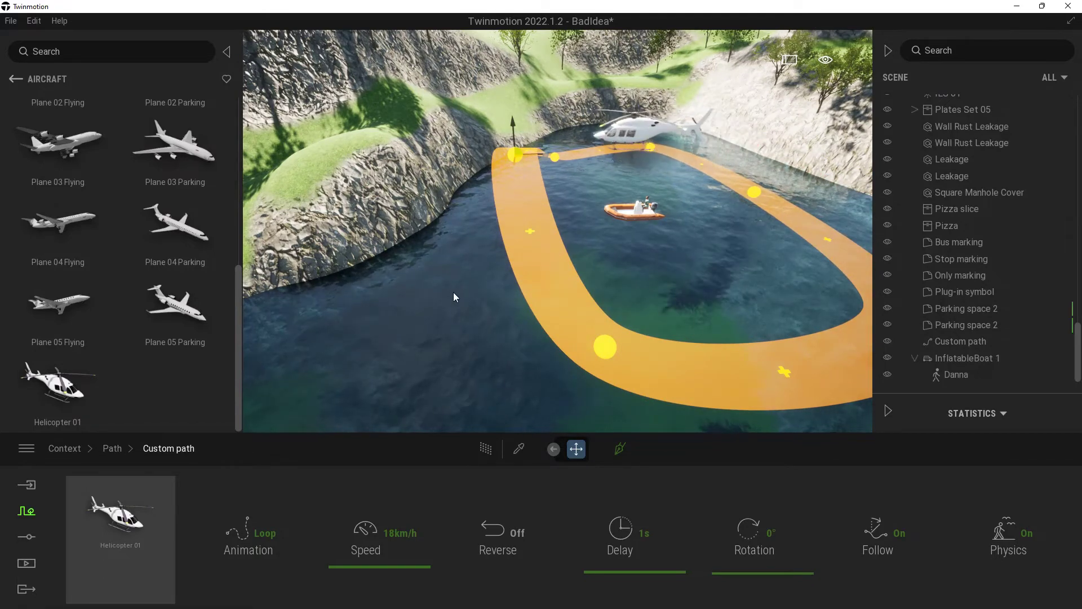
# - Turn Physics off for the custom path and raise the control point on the opposite side of the loop above the water
pyautogui.keyDown('shift'); pyautogui.moveTo(453, 292); pyautogui.dragTo(837, 269, button='middle'); pyautogui.keyUp('shift')
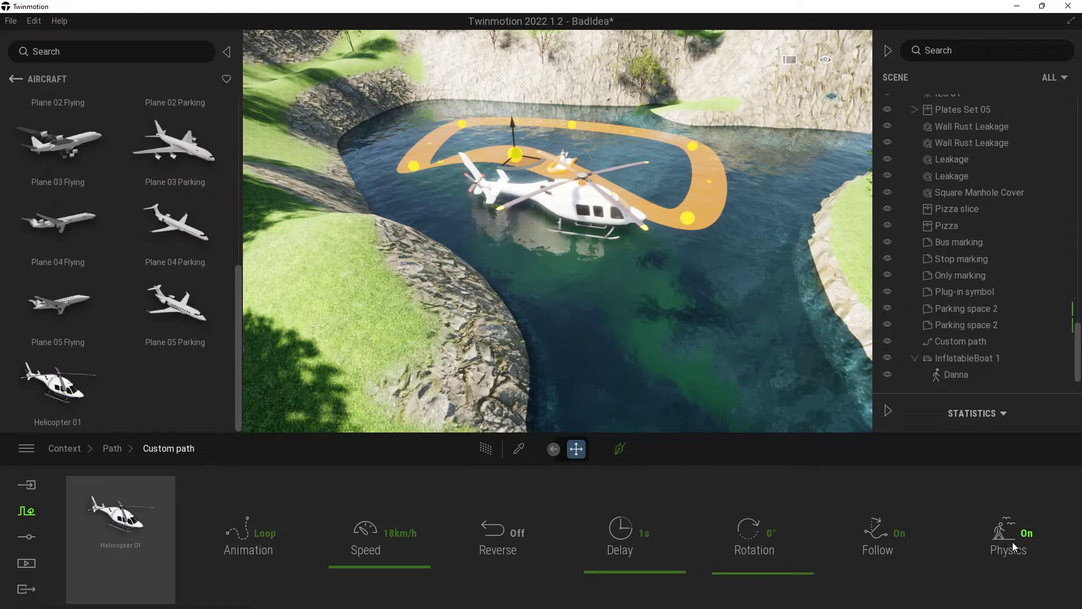
pyautogui.click(1014, 534)
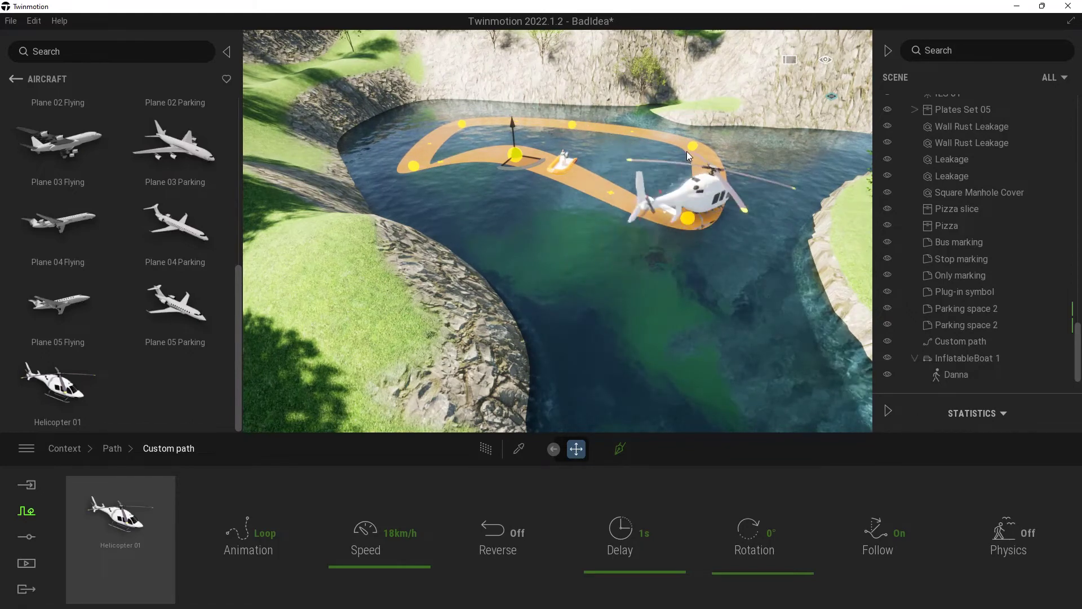
pyautogui.moveTo(573, 93); pyautogui.dragTo(564, 63)
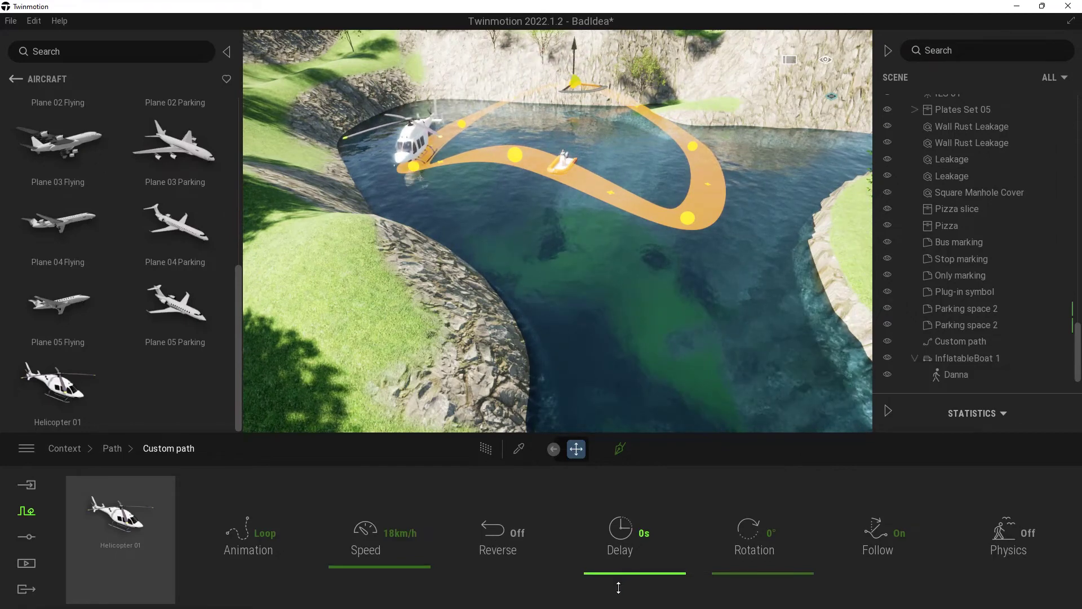
# - Set the custom path's Delay to 0s, leave its Rotation at 0°, and turn Follow off
pyautogui.moveTo(620, 576)
pyautogui.mouseDown()
pyautogui.moveTo(623, 543)
pyautogui.moveTo(624, 587)
pyautogui.mouseUp()
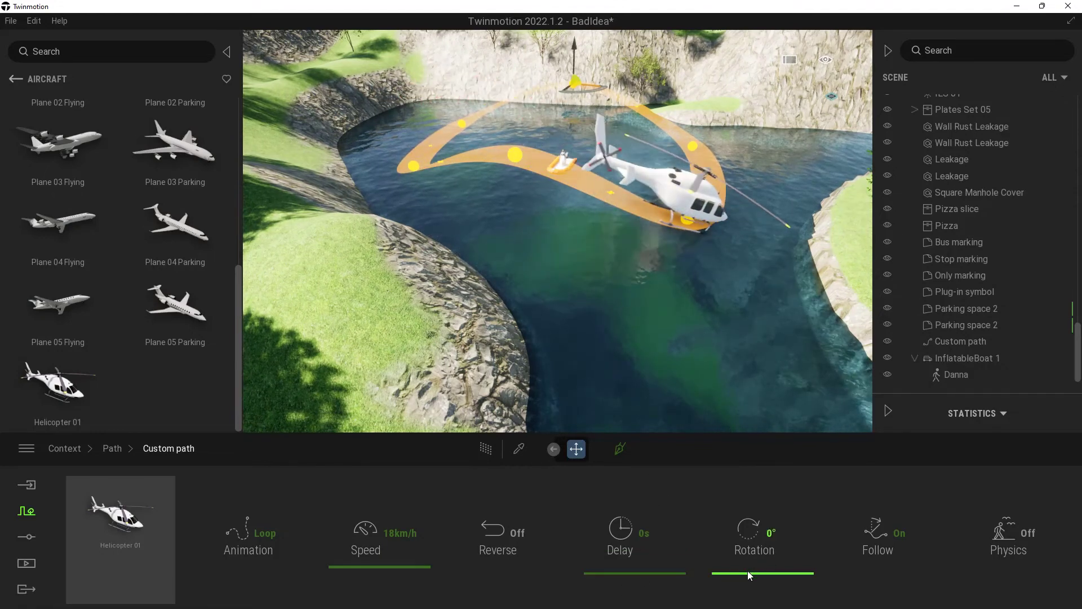
pyautogui.moveTo(748, 571); pyautogui.dragTo(775, 588)
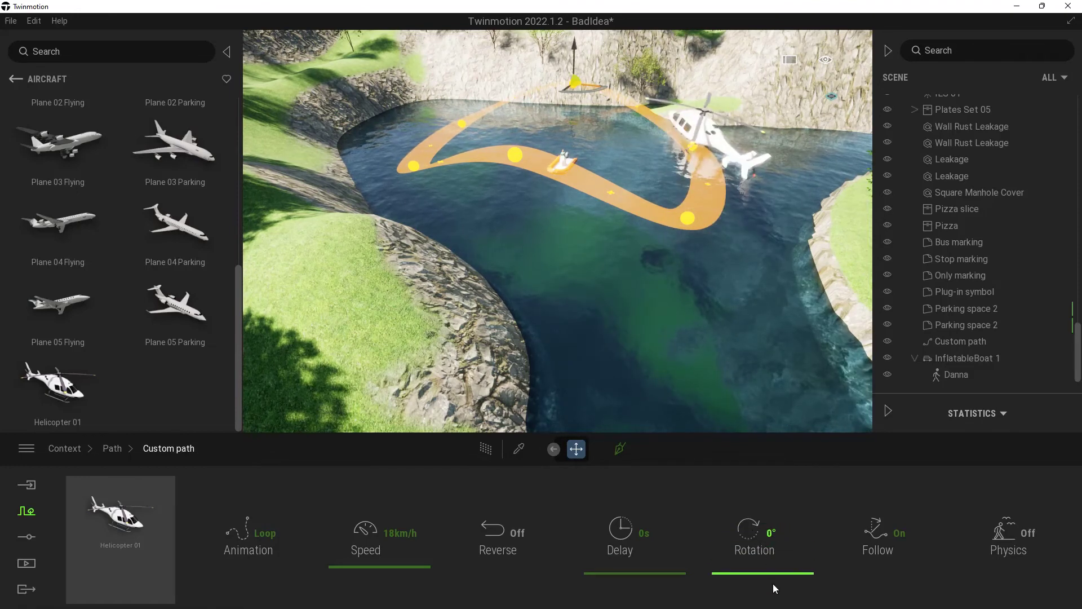
pyautogui.click(884, 532)
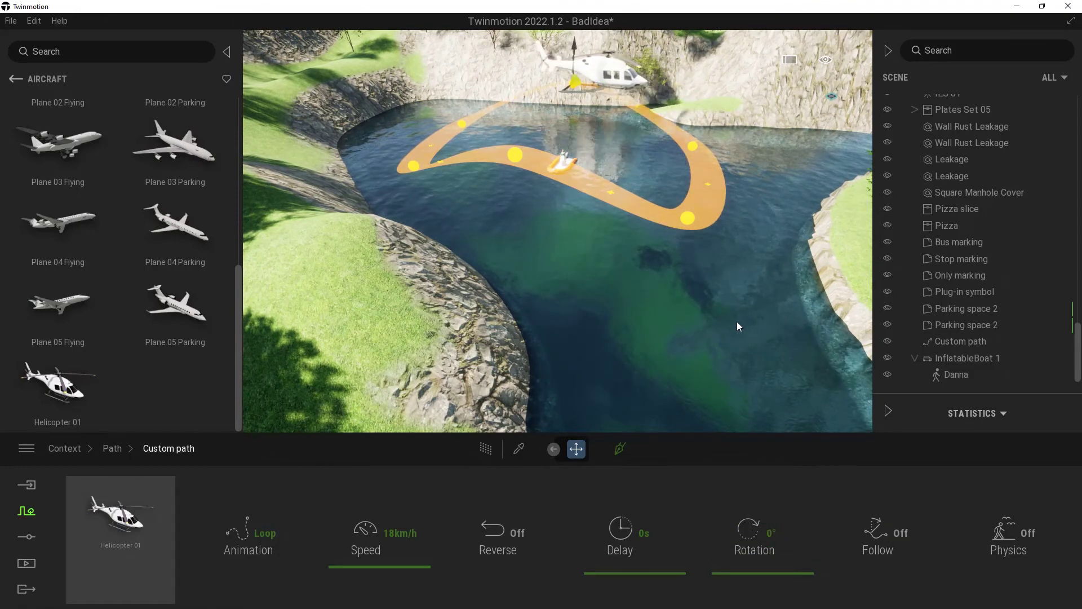